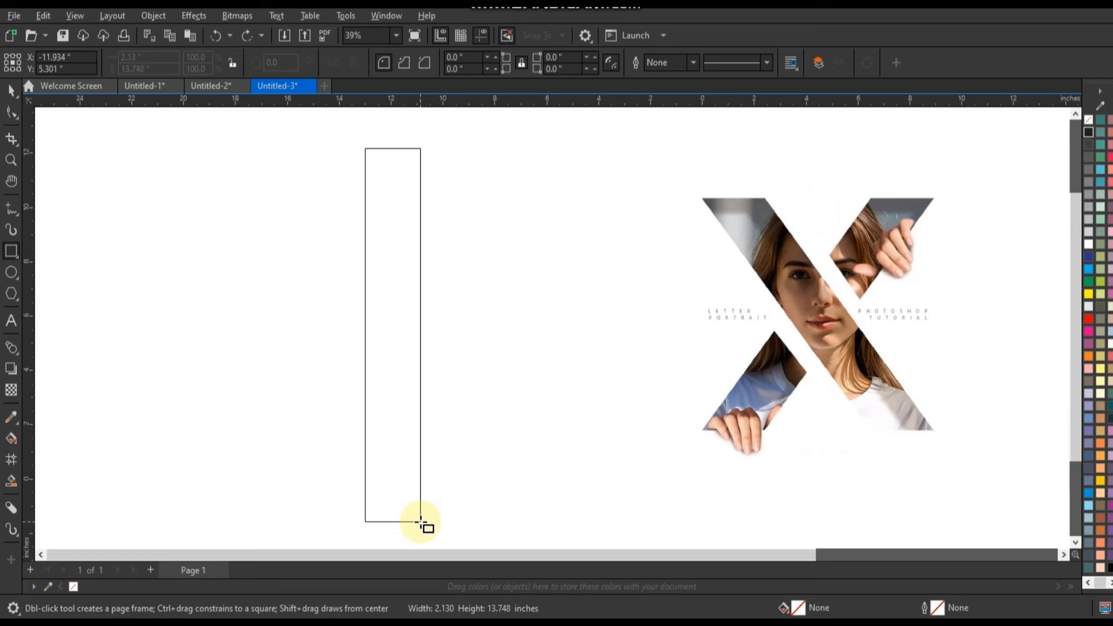
- Draw a tall rectangle about 2.13 by 13.99 inches and rotate it to 315 degrees
{"action": "left_click_drag", "start_coordinate": [421, 532], "coordinate": [421, 532]}
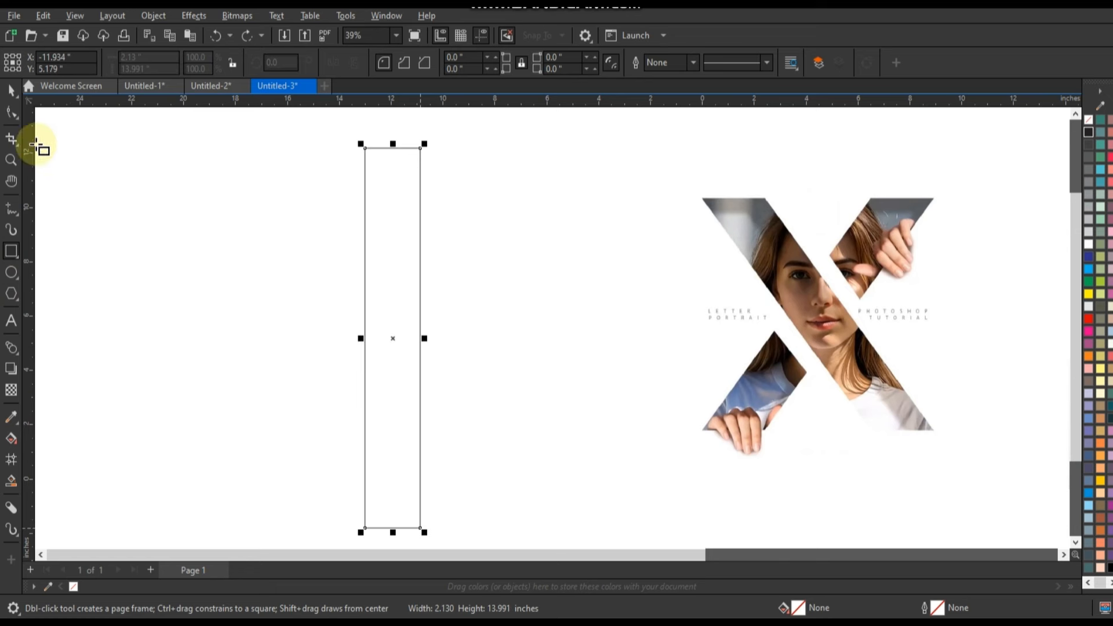
{"action": "left_click", "coordinate": [11, 90]}
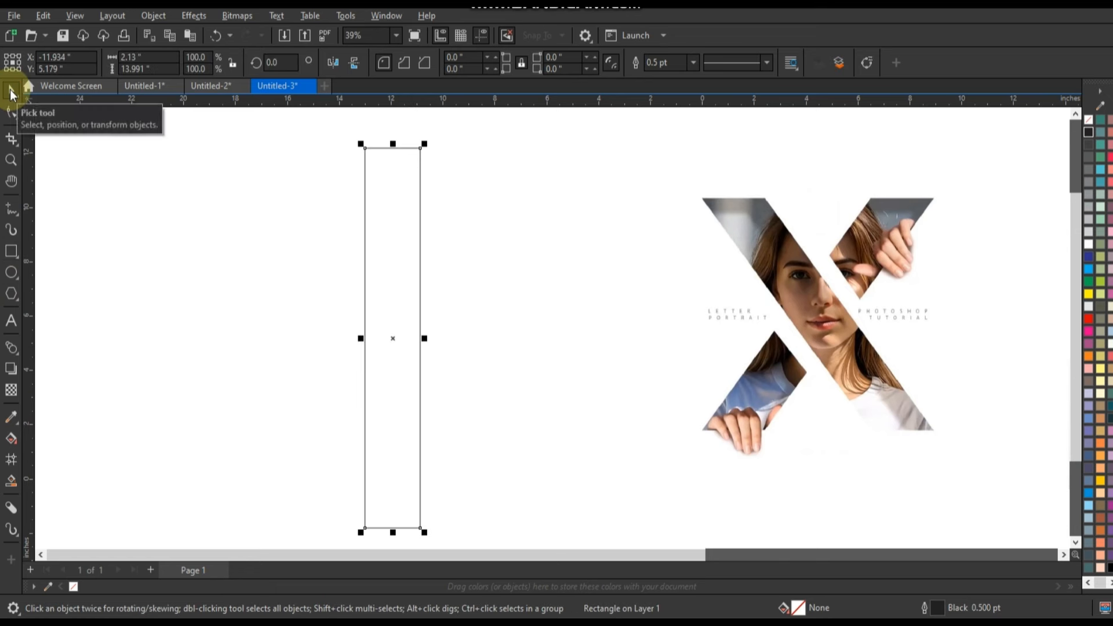
{"action": "left_click", "coordinate": [398, 236]}
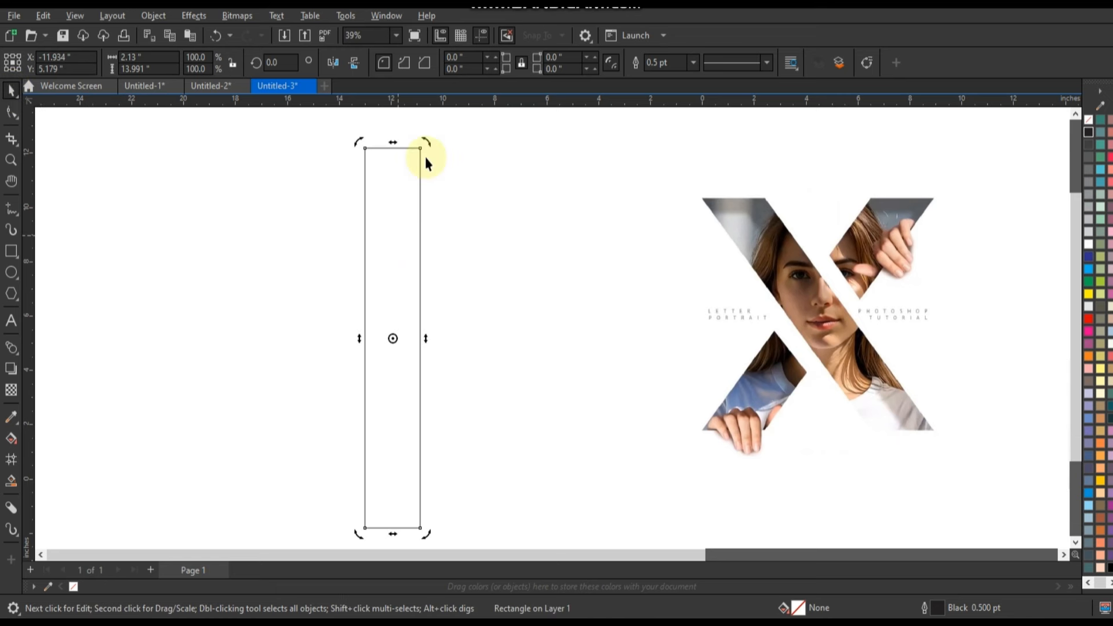
{"action": "left_click_drag", "start_coordinate": [437, 158], "coordinate": [497, 281]}
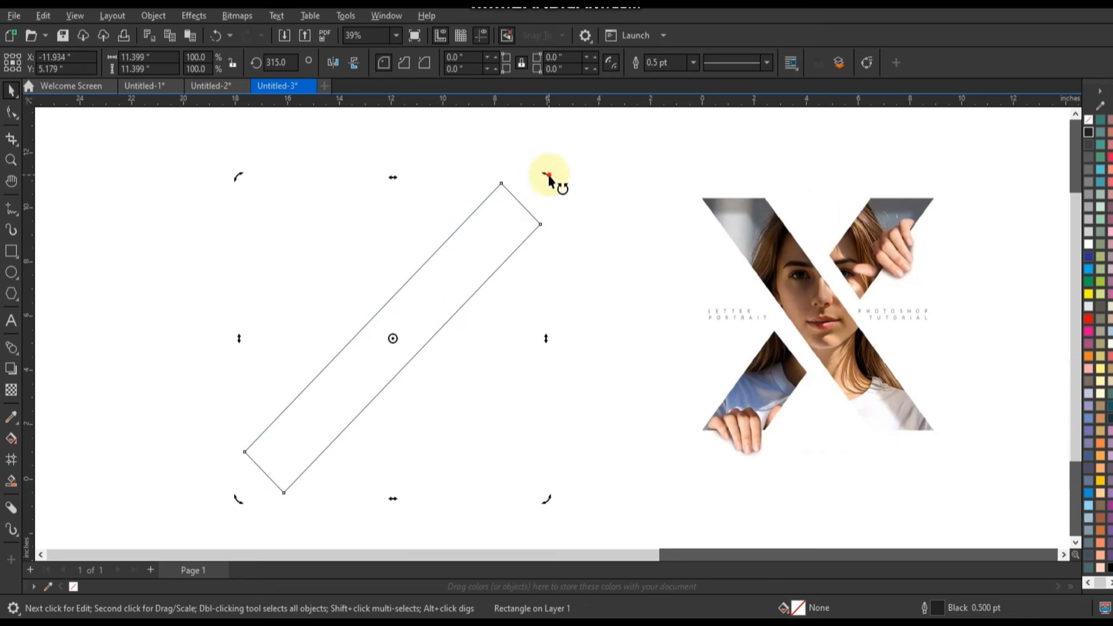
- Create a copy of the slanted bar rotated to 45 degrees about the same centre, so both bars form an X
{"action": "left_click_drag", "start_coordinate": [548, 176], "coordinate": [253, 214]}
{"action": "right_click", "coordinate": [253, 214]}
{"action": "left_click", "coordinate": [502, 244], "text": "shift"}
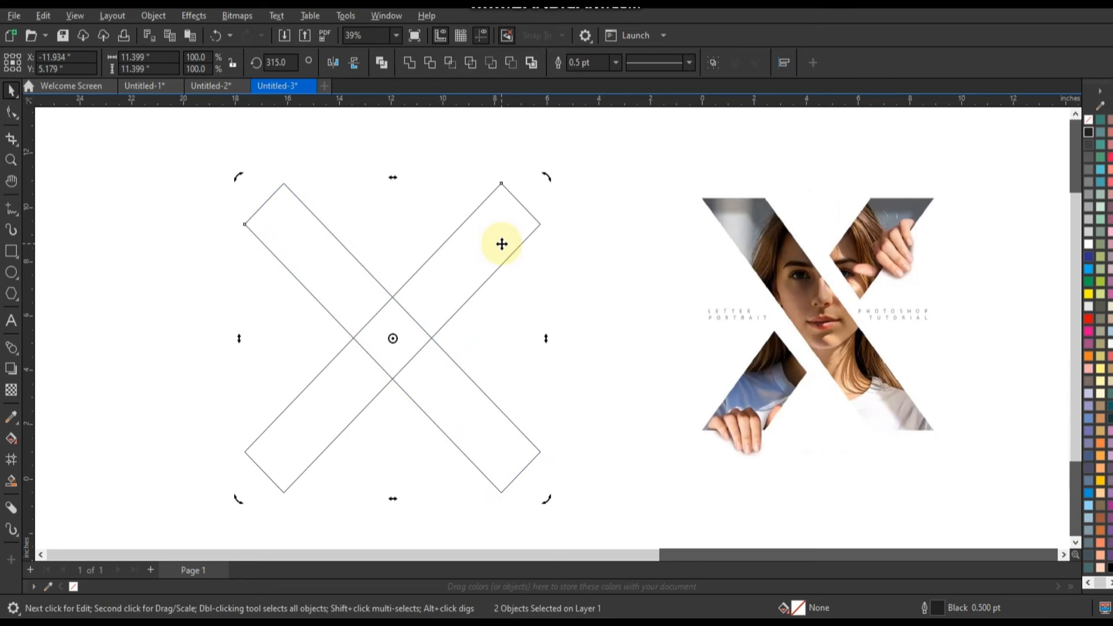
{"action": "left_click", "coordinate": [415, 149]}
- Add a one-step outward contour of about 0.622 inches around the bar running from upper left to lower right
{"action": "left_click", "coordinate": [304, 255]}
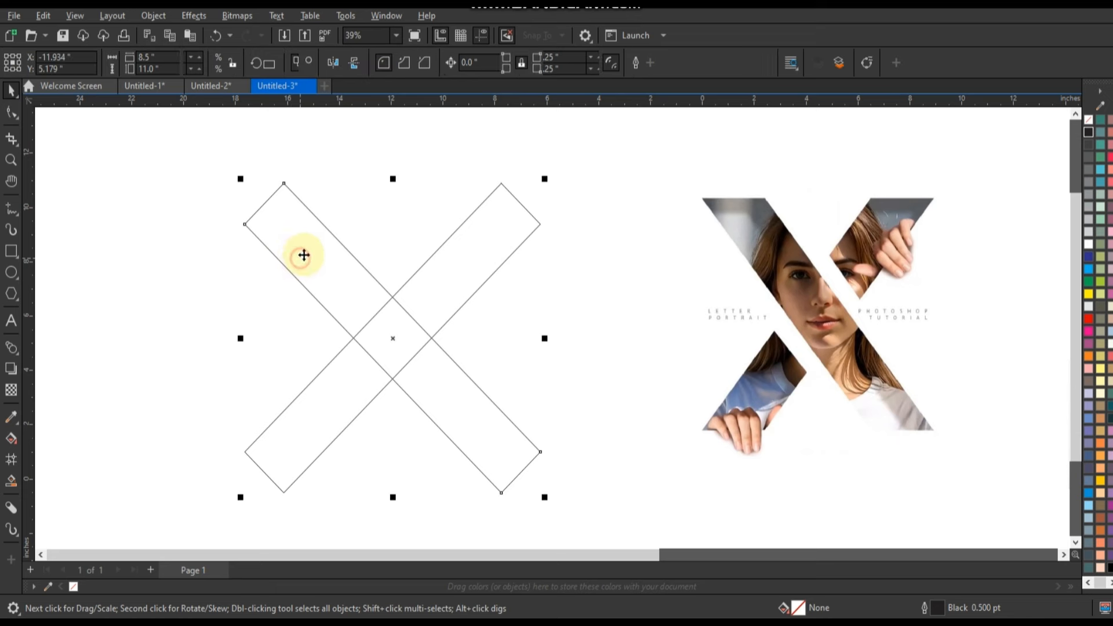
{"action": "left_click", "coordinate": [17, 357]}
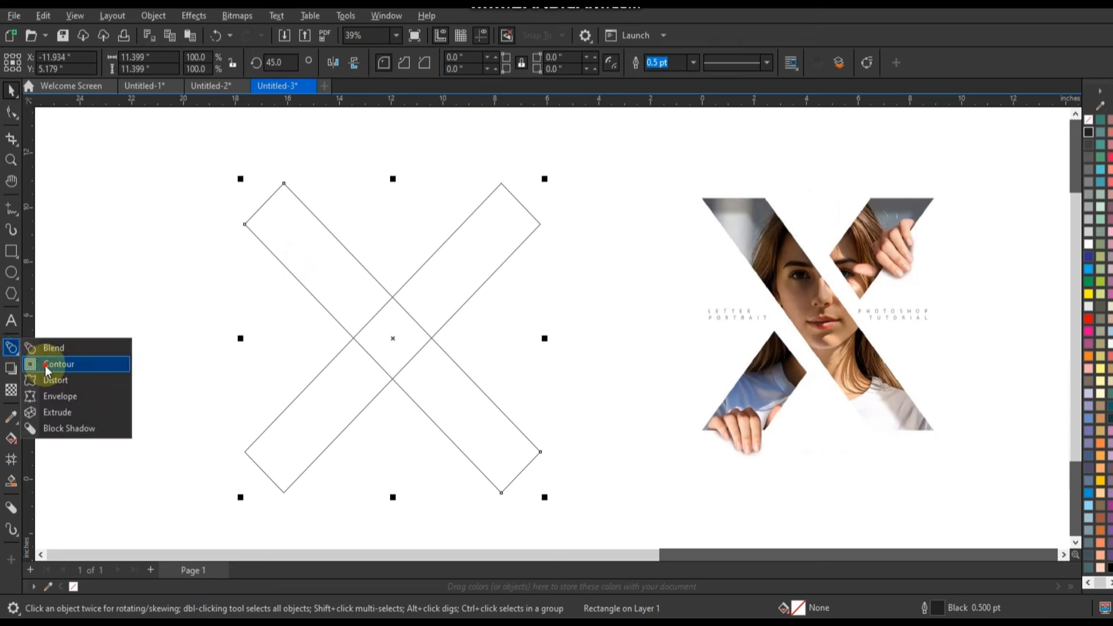
{"action": "left_click", "coordinate": [45, 364]}
{"action": "left_click_drag", "start_coordinate": [284, 186], "coordinate": [290, 170]}
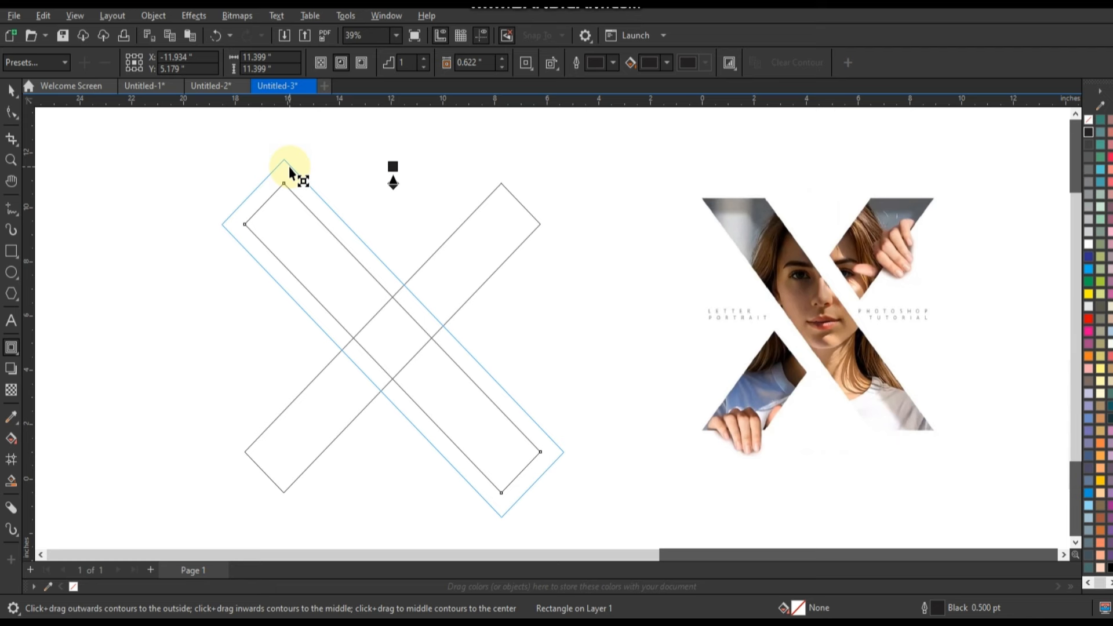
{"action": "left_click_drag", "start_coordinate": [290, 170], "coordinate": [292, 170]}
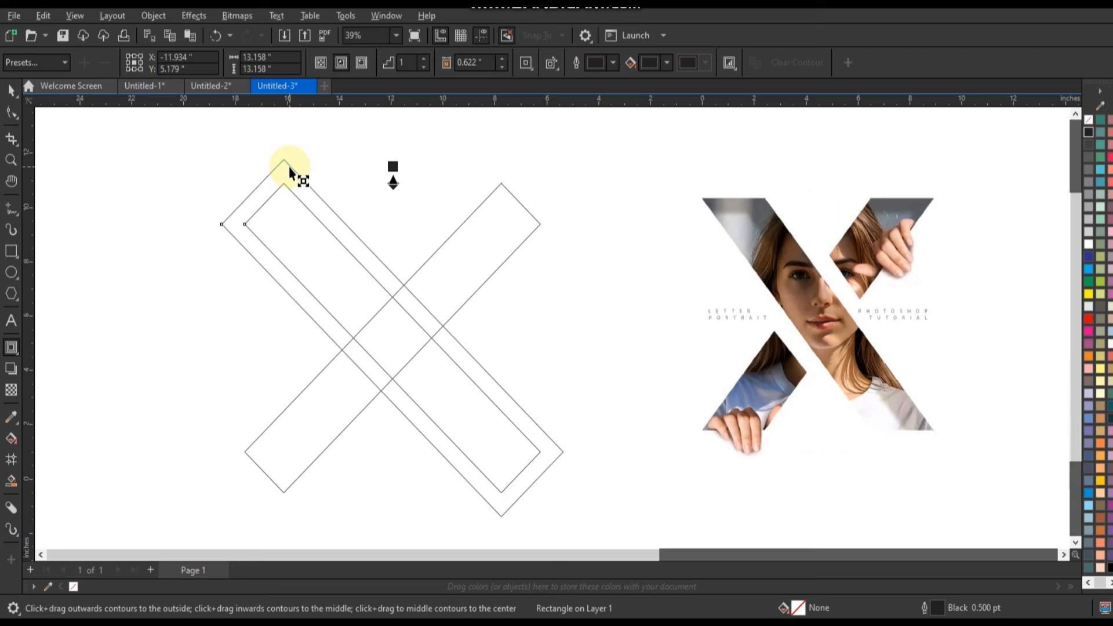
- Break the contour apart from its bar so it becomes a separate outline
{"action": "left_click", "coordinate": [11, 90]}
{"action": "left_click", "coordinate": [155, 17]}
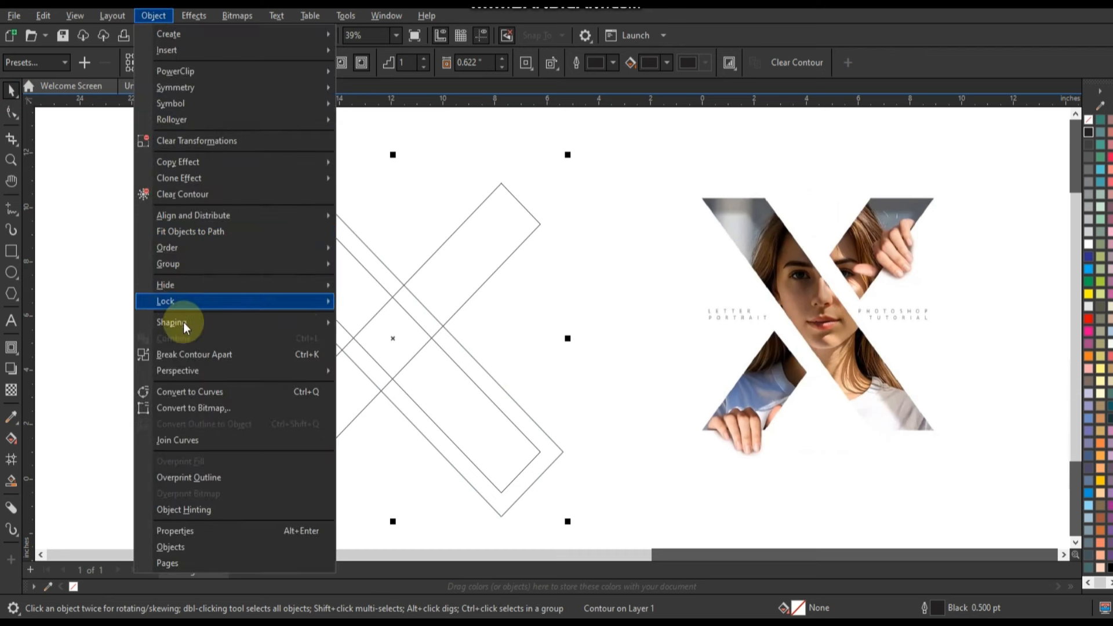
{"action": "left_click", "coordinate": [185, 352]}
{"action": "left_click", "coordinate": [112, 242]}
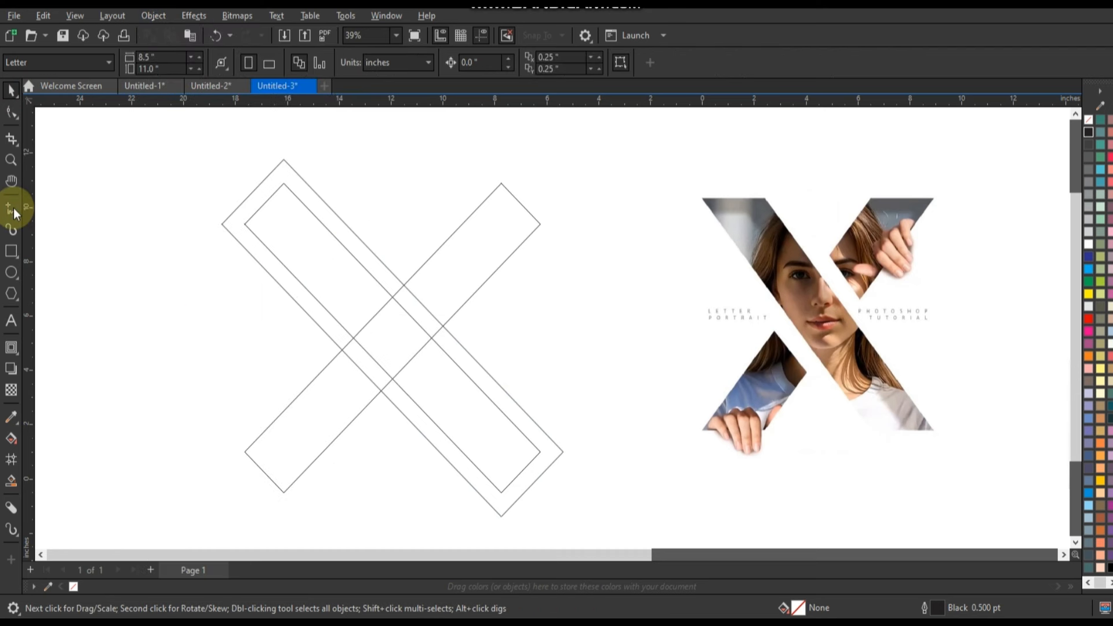
- Draw a horizontal line about 13.99 inches long across the X's upper ends and copy it straight down across the lower ends
{"action": "left_click", "coordinate": [11, 207]}
{"action": "left_click", "coordinate": [209, 226]}
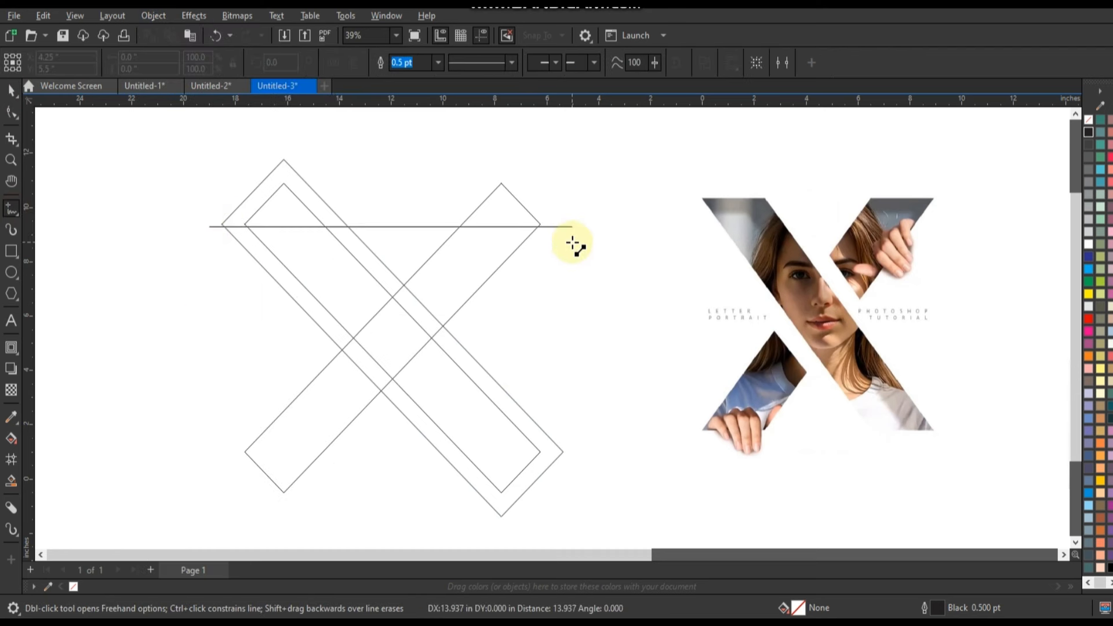
{"action": "left_click", "coordinate": [572, 242]}
{"action": "left_click", "coordinate": [11, 90]}
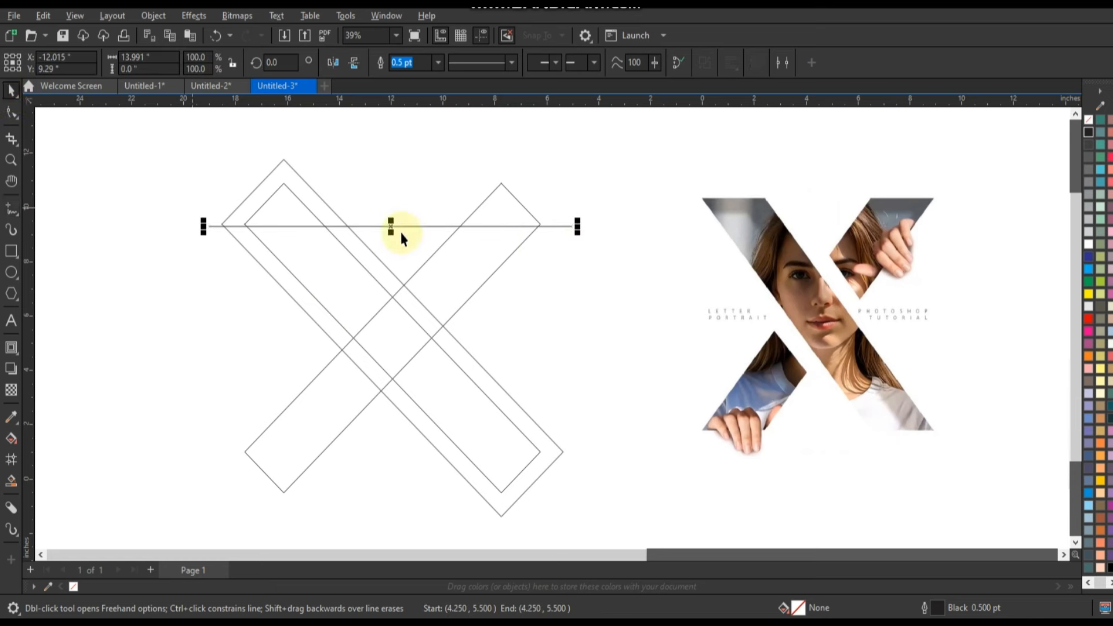
{"action": "left_click_drag", "start_coordinate": [393, 225], "coordinate": [389, 444]}
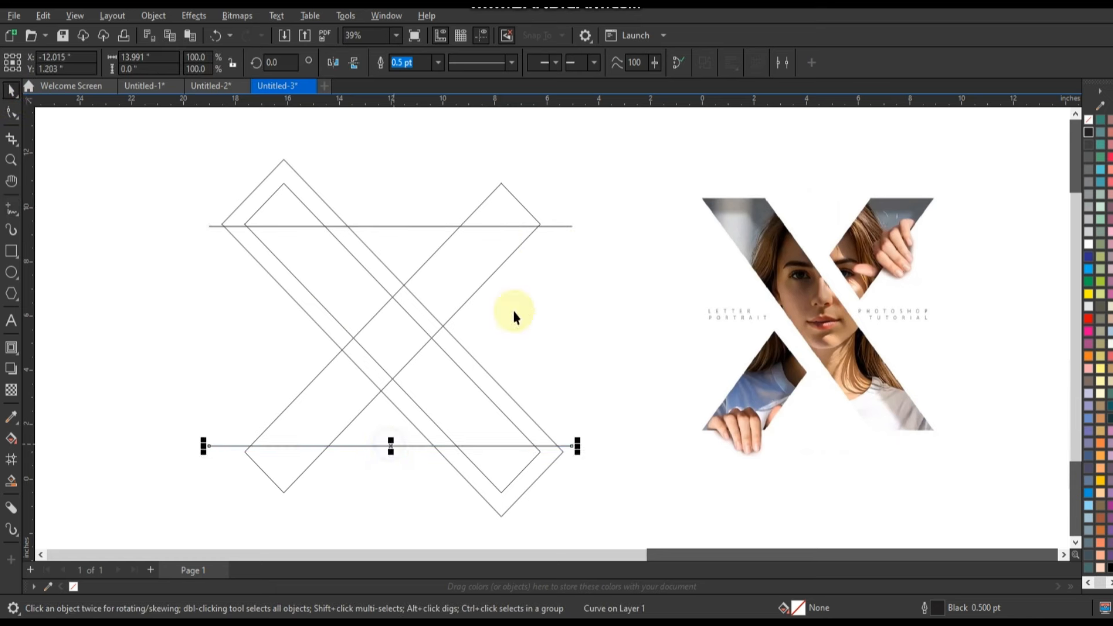
- Centre the two horizontal lines vertically on the crossing bar
{"action": "left_click", "coordinate": [560, 226], "text": "shift"}
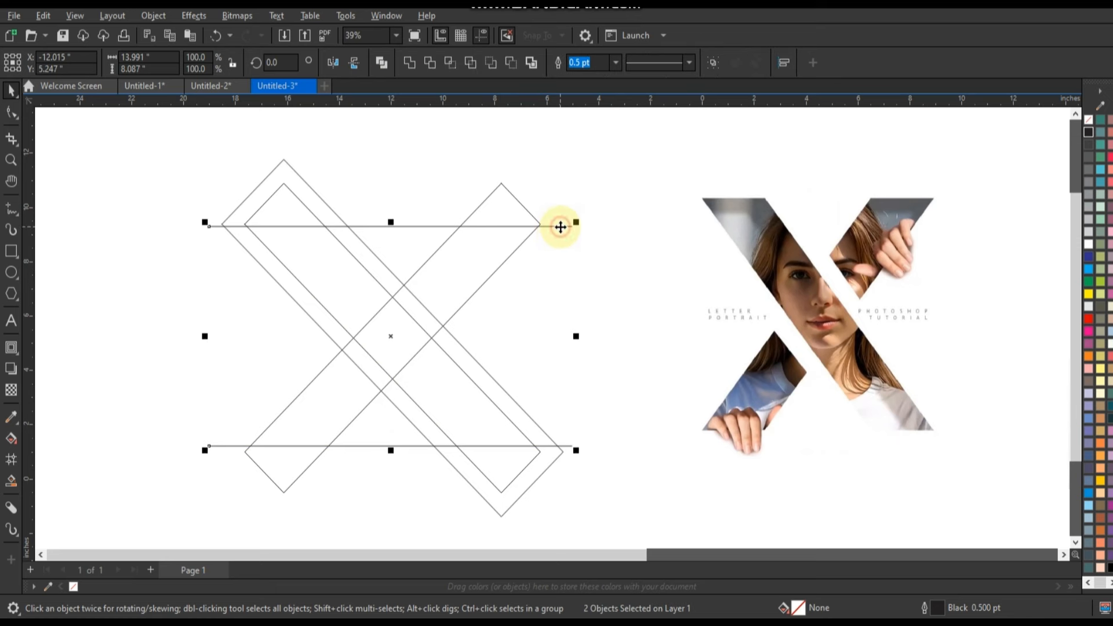
{"action": "left_click", "coordinate": [443, 299]}
{"action": "key", "text": "Down"}
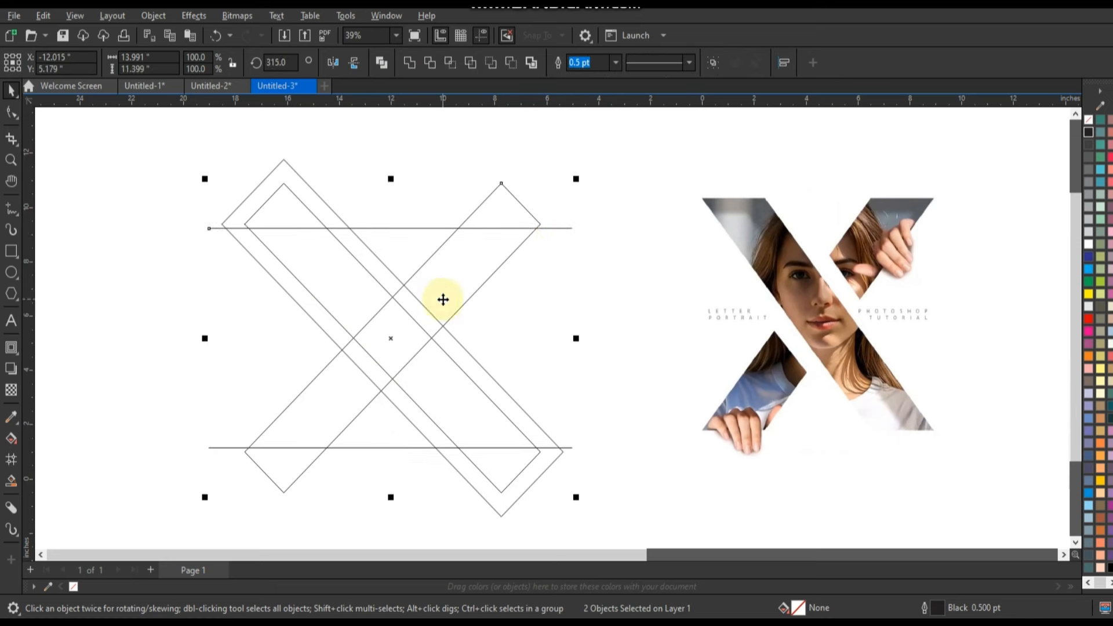
{"action": "left_click", "coordinate": [222, 320]}
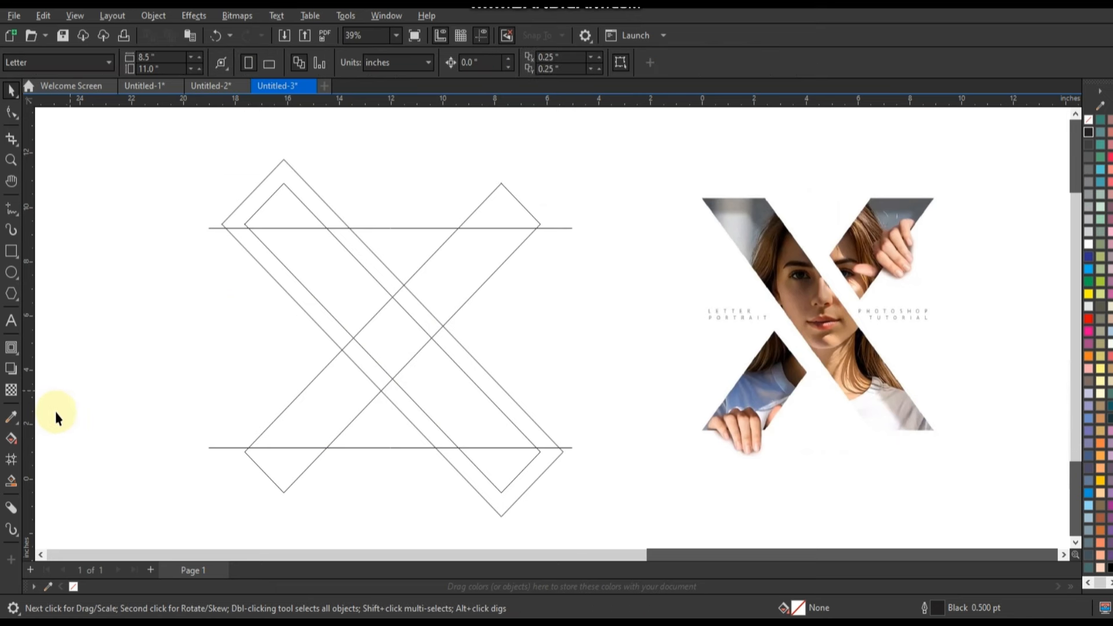
- Smart Fill the five X regions between the two horizontal lines with blue, leaving the contour gap empty
{"action": "left_click", "coordinate": [12, 481]}
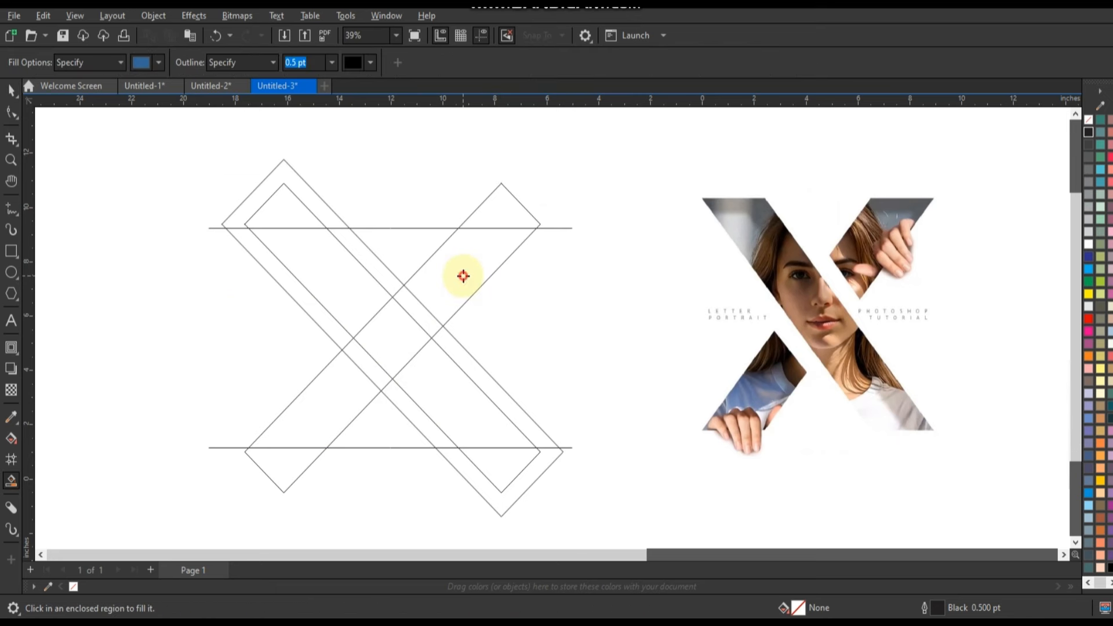
{"action": "left_click", "coordinate": [463, 276]}
{"action": "left_click", "coordinate": [323, 401]}
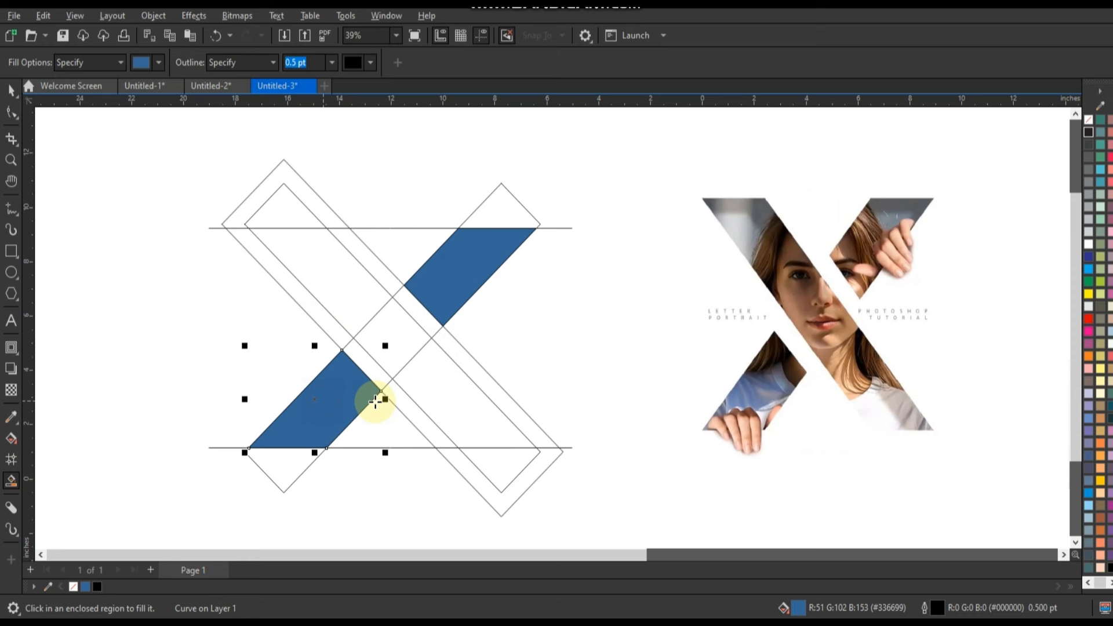
{"action": "left_click", "coordinate": [425, 400]}
{"action": "left_click", "coordinate": [397, 334]}
{"action": "left_click", "coordinate": [348, 290]}
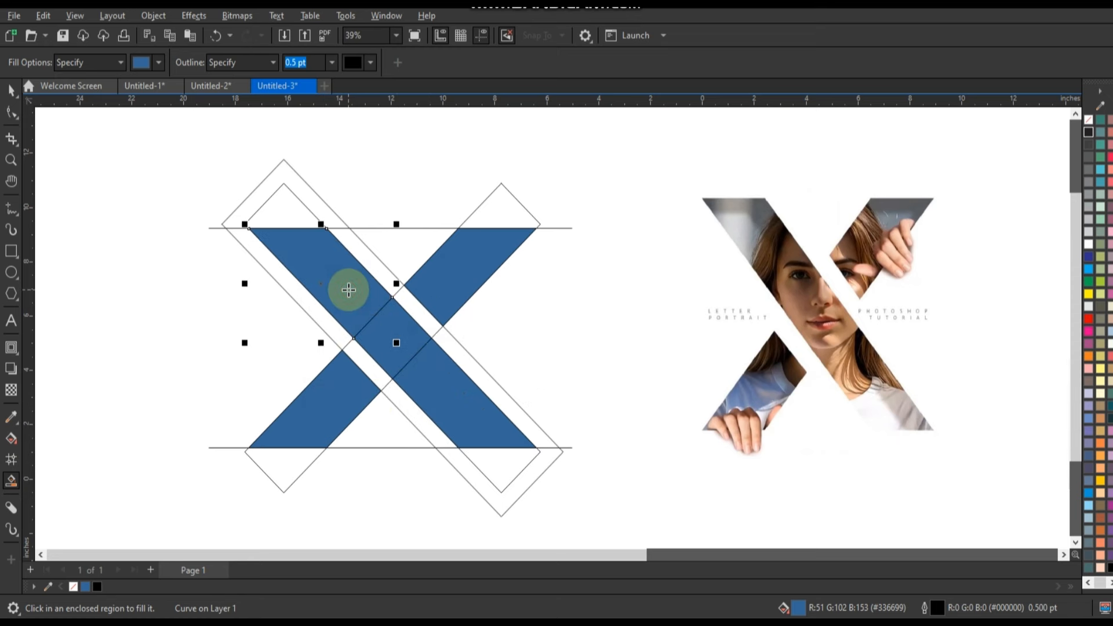
- Delete the leftover bars, contour outline and horizontal guide lines around the filled X
{"action": "left_click", "coordinate": [11, 90]}
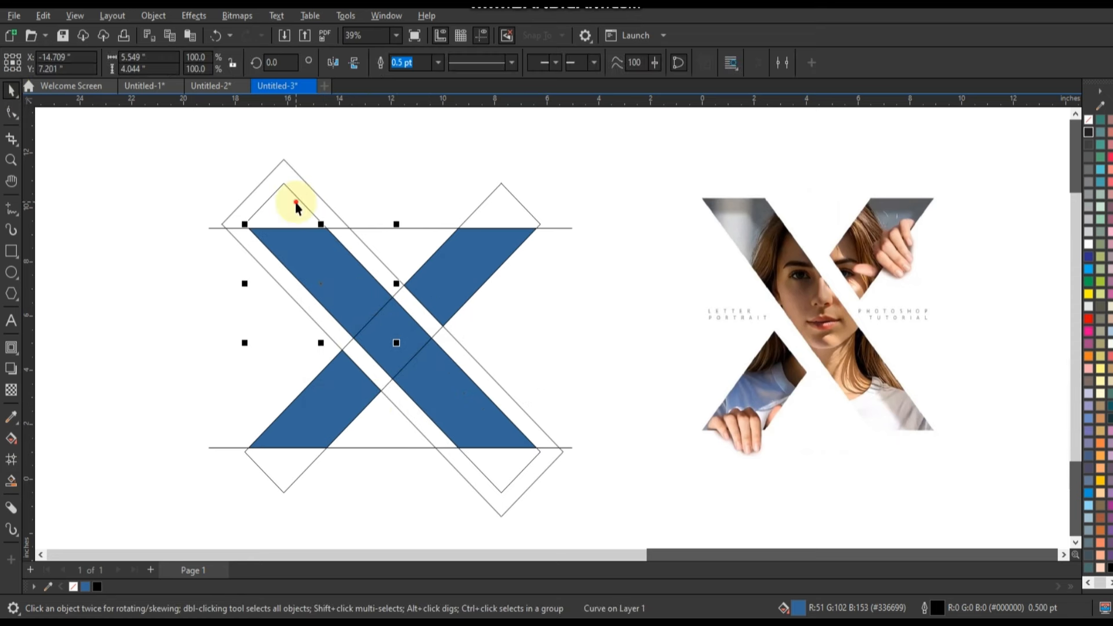
{"action": "left_click", "coordinate": [310, 210]}
{"action": "key", "text": "Delete"}
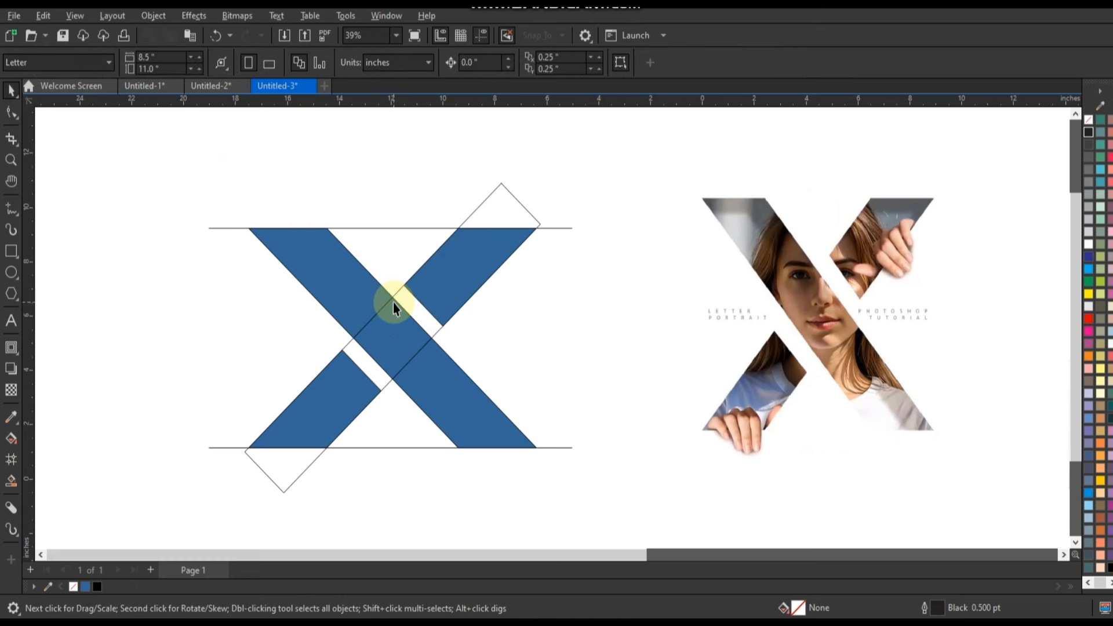
{"action": "left_click", "coordinate": [393, 303]}
{"action": "key", "text": "Delete"}
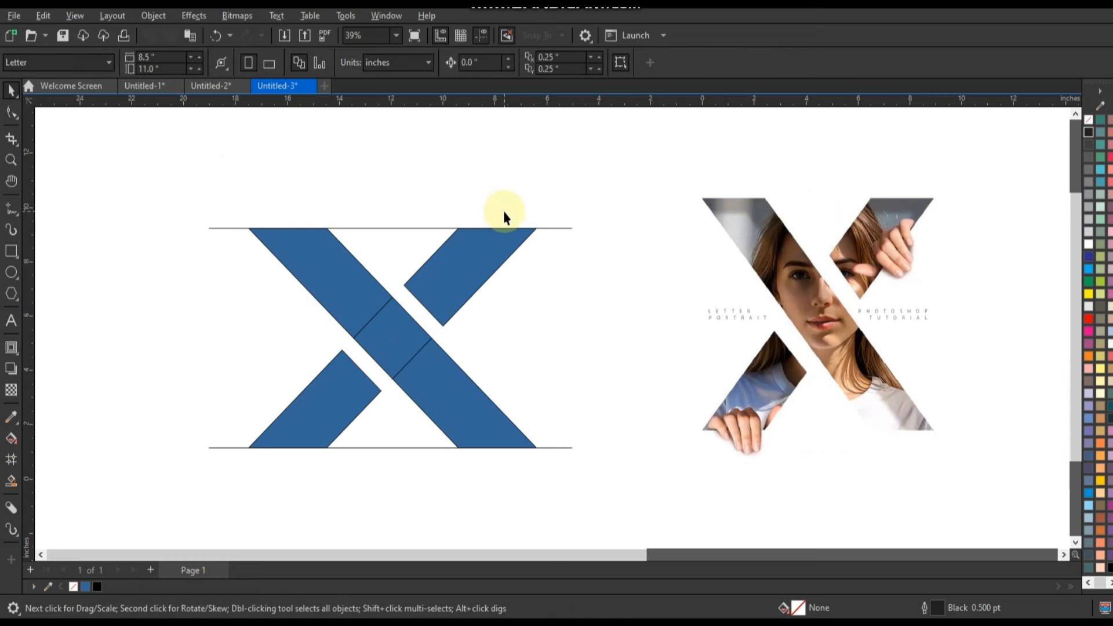
{"action": "left_click", "coordinate": [404, 228]}
{"action": "key", "text": "Delete"}
- Weld the three segments of the long diagonal stroke into one shape
{"action": "left_click", "coordinate": [451, 421]}
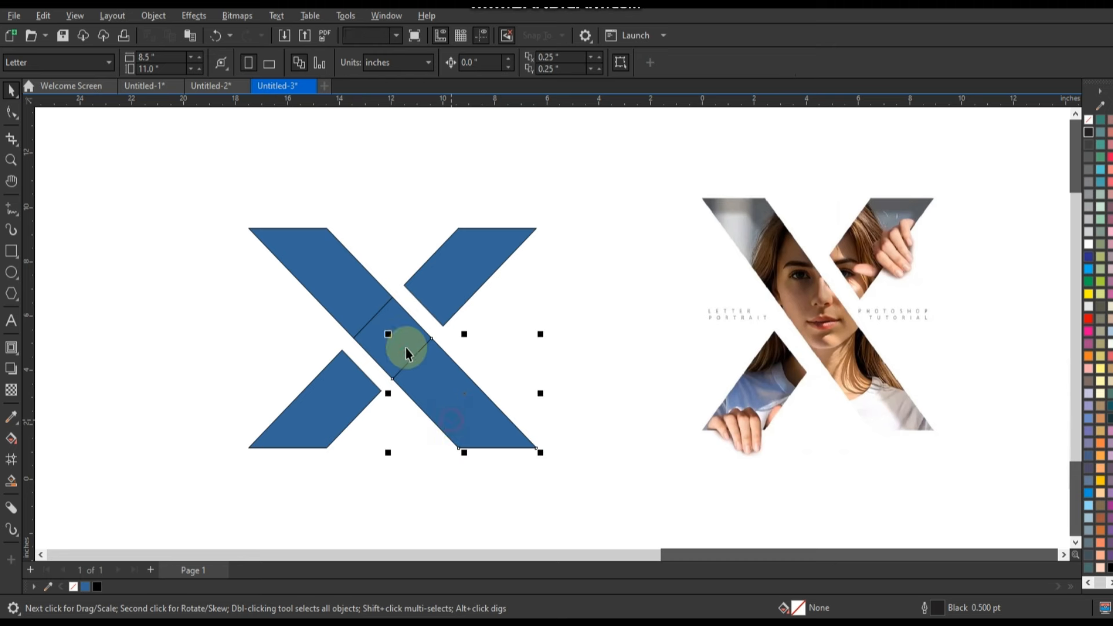
{"action": "left_click", "coordinate": [404, 332], "text": "shift"}
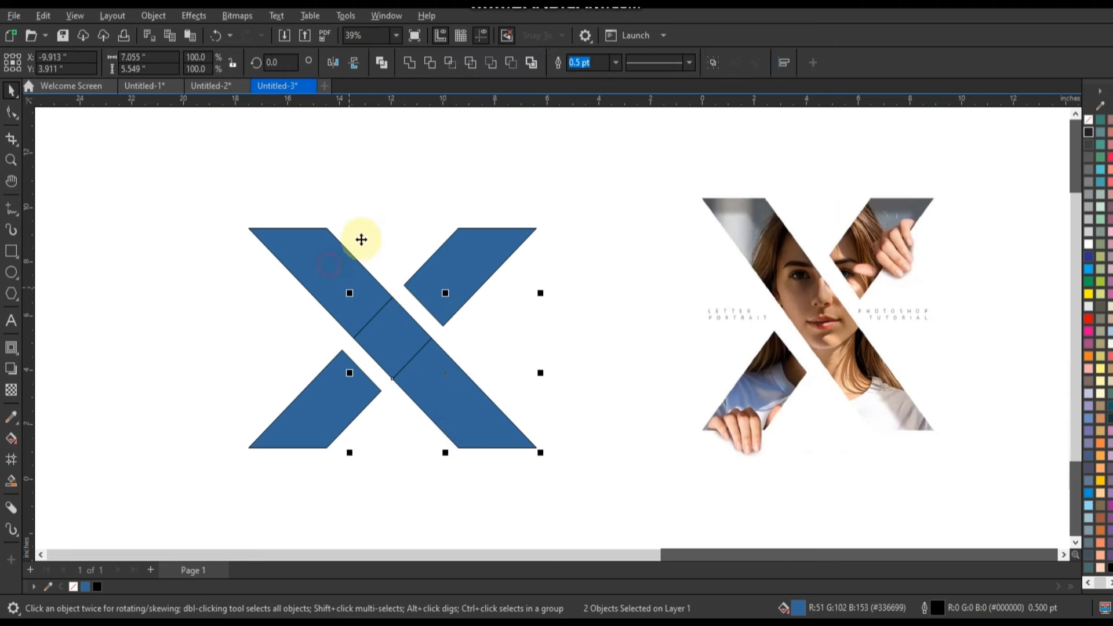
{"action": "left_click", "coordinate": [330, 265], "text": "shift"}
{"action": "left_click", "coordinate": [410, 64]}
- Combine the long diagonal stroke and the two short pieces of the X into a single curve
{"action": "left_click", "coordinate": [465, 249]}
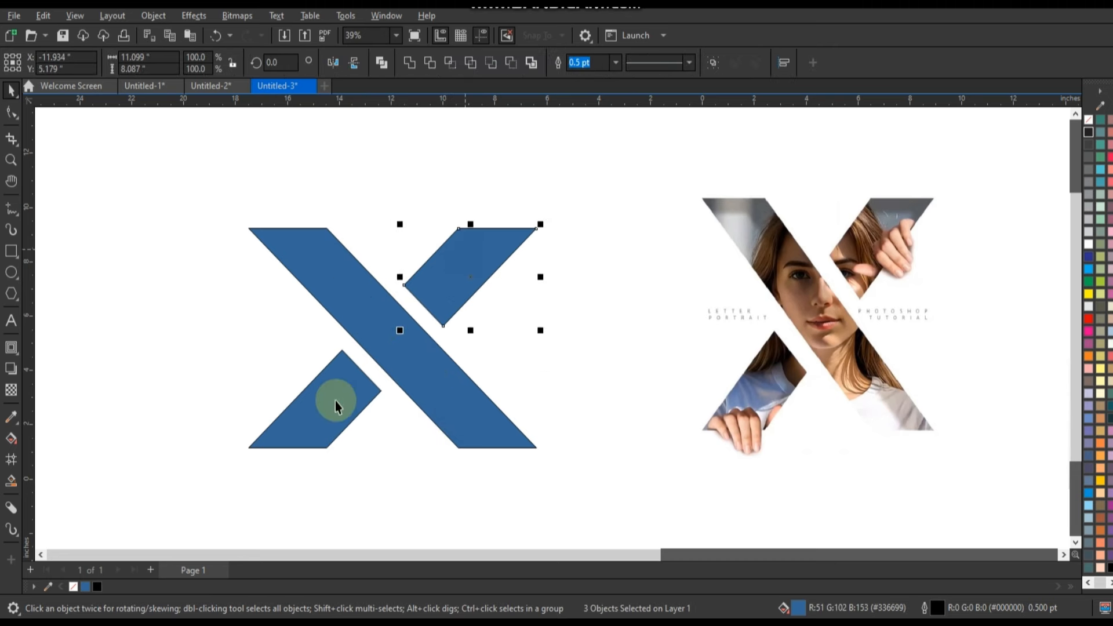
{"action": "left_click", "coordinate": [336, 401], "text": "shift"}
{"action": "left_click", "coordinate": [366, 286], "text": "shift"}
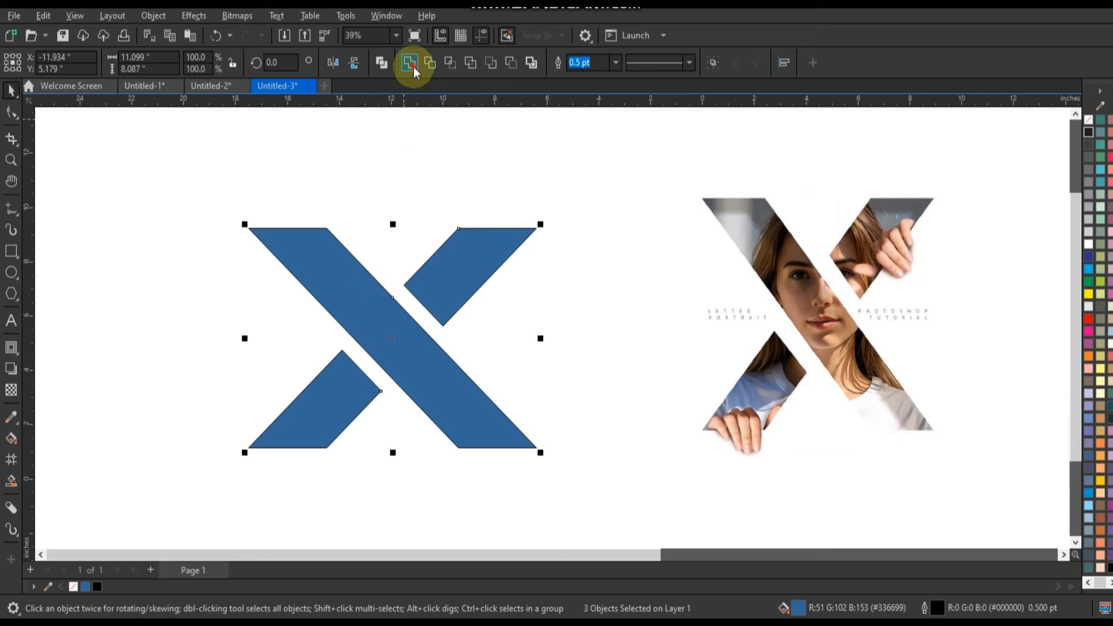
{"action": "key", "text": "ctrl+l"}
- Narrow the X symmetrically, then scale it up from its centre to about 9.9 by 9.19 inches
{"action": "left_click_drag", "start_coordinate": [538, 339], "coordinate": [510, 338]}
{"action": "left_click", "coordinate": [557, 317]}
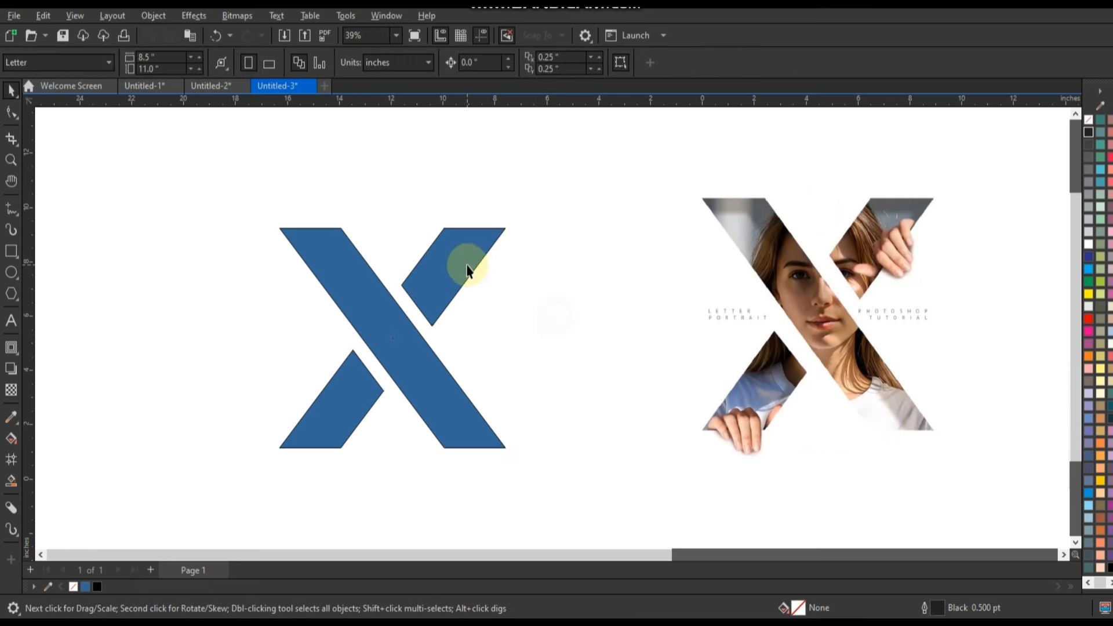
{"action": "left_click", "coordinate": [467, 266]}
{"action": "left_click_drag", "start_coordinate": [514, 225], "coordinate": [532, 207]}
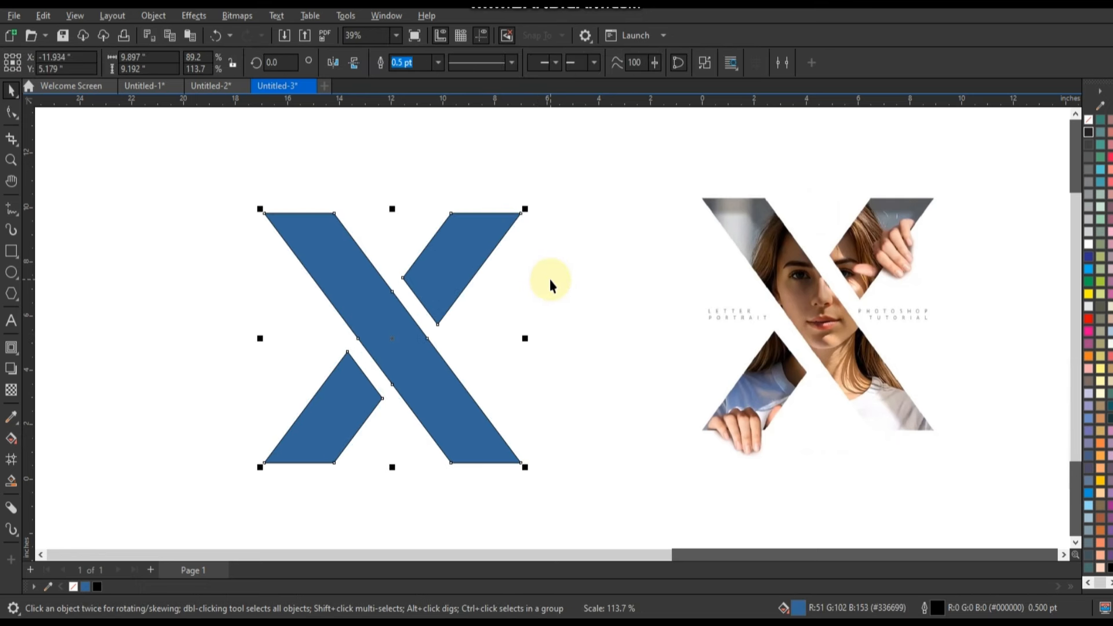
{"action": "left_click", "coordinate": [551, 284]}
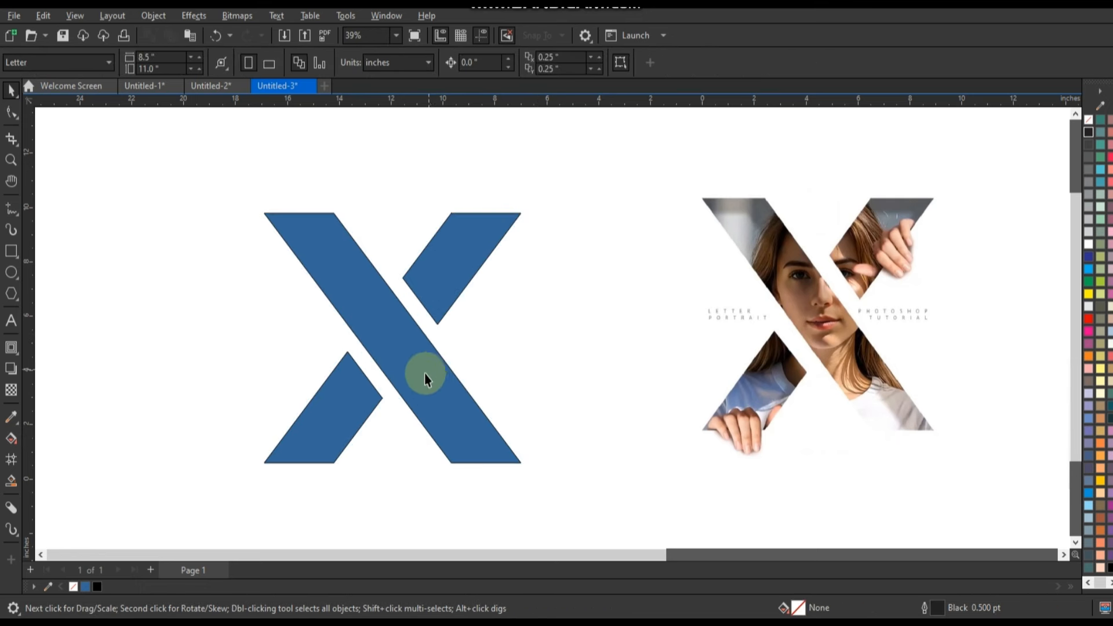
- Draw a square of about 15.045 inches around the X and centre the two on each other
{"action": "scroll", "coordinate": [389, 360], "scroll_direction": "down", "scroll_amount": 2}
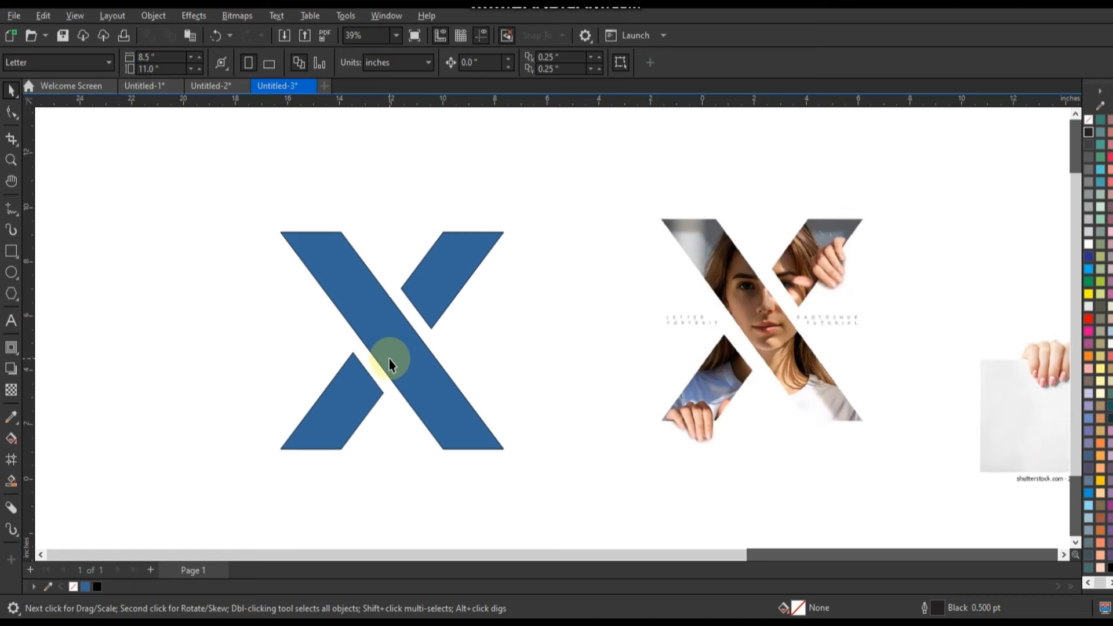
{"action": "left_click", "coordinate": [12, 251]}
{"action": "left_click_drag", "start_coordinate": [243, 168], "coordinate": [477, 477]}
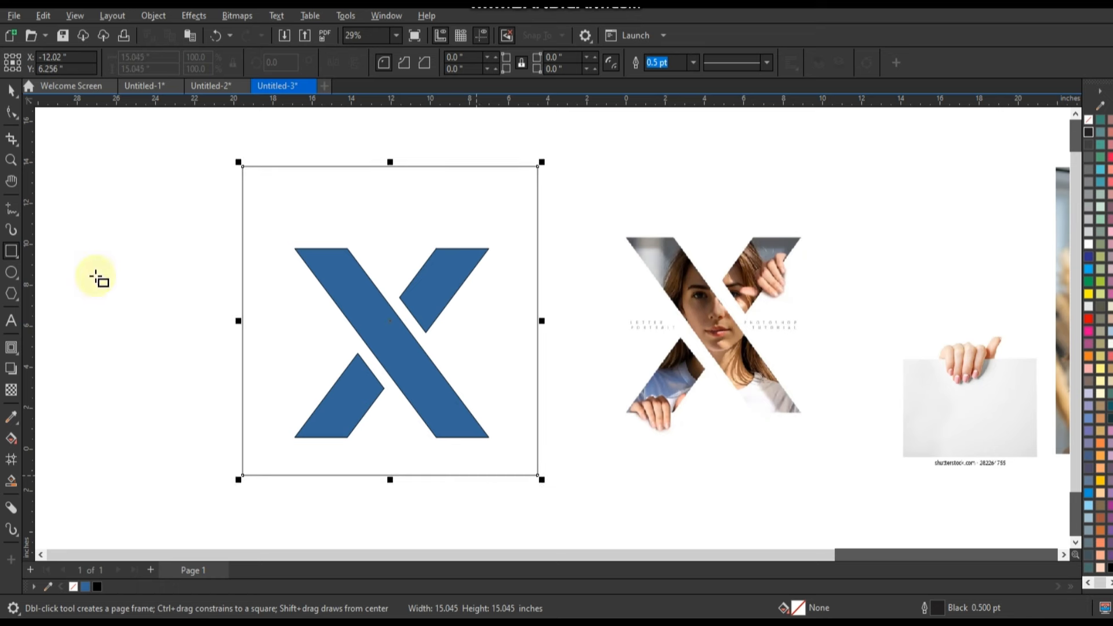
{"action": "left_click", "coordinate": [11, 90]}
{"action": "left_click_drag", "start_coordinate": [174, 141], "coordinate": [552, 505]}
{"action": "key", "text": "e"}
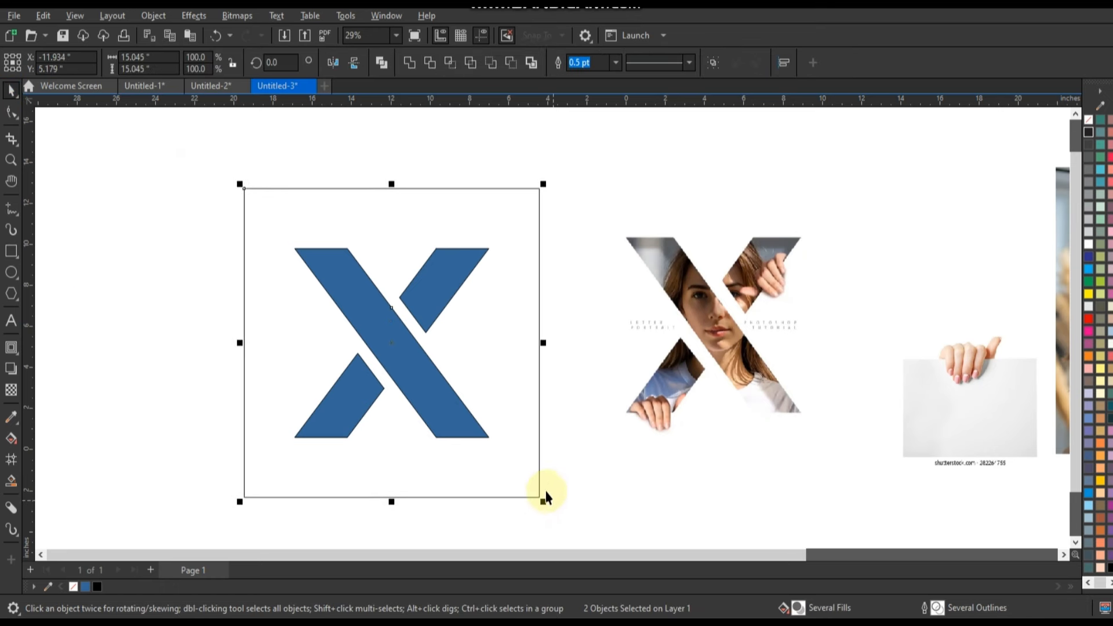
- Combine the square and the X into one shape with an X-shaped cutout, and fill it with white
{"action": "left_click", "coordinate": [386, 64]}
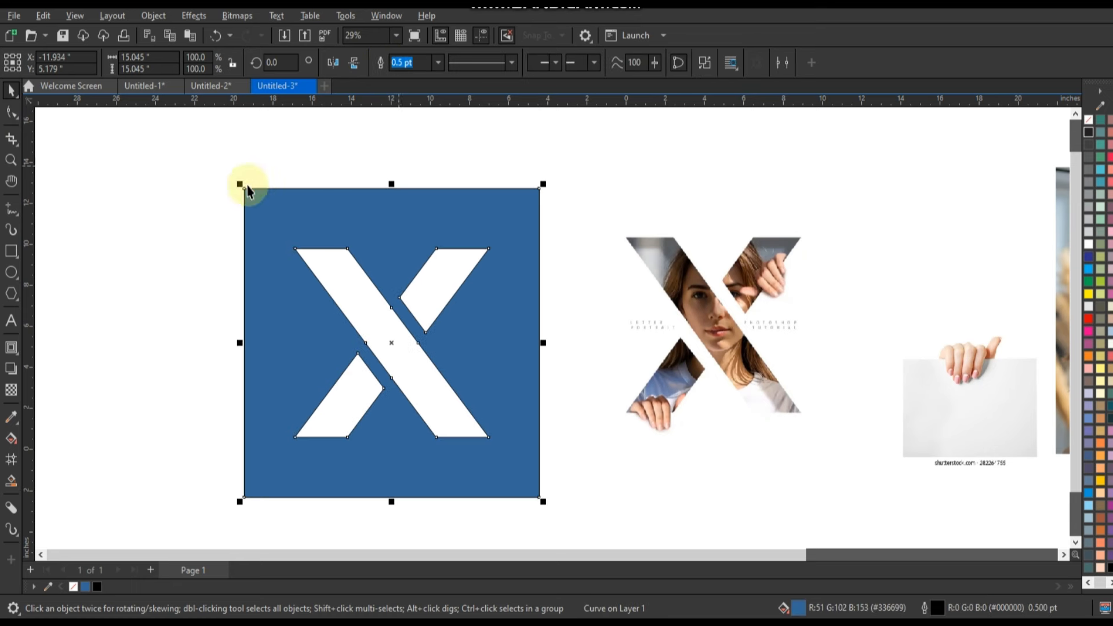
{"action": "left_click", "coordinate": [1090, 248]}
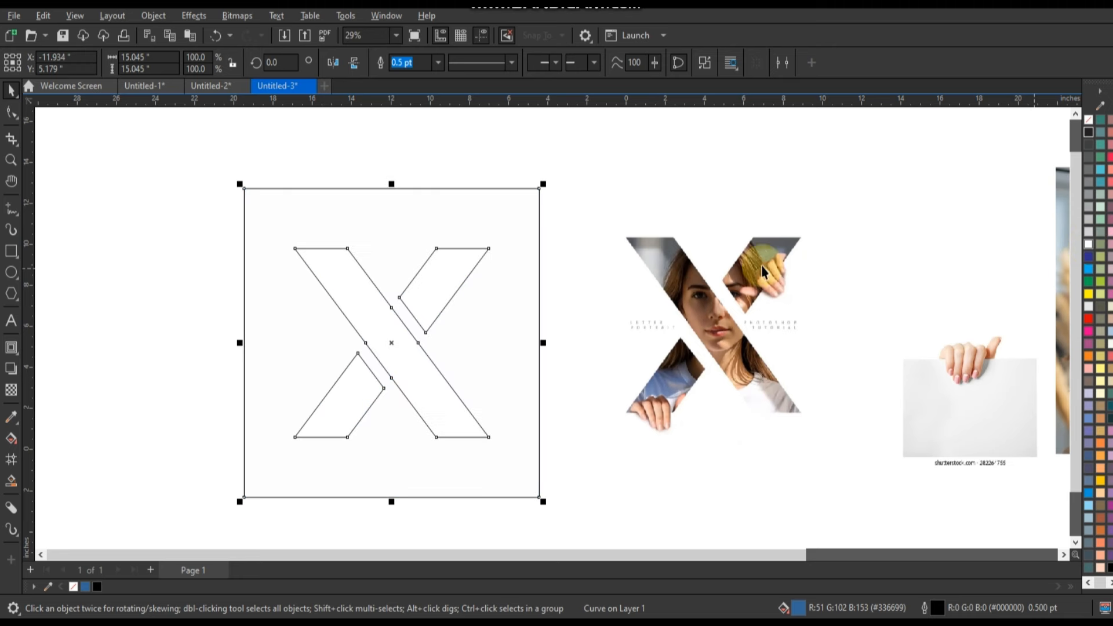
- Test the X cutout with a red rectangle about 23.209 by 2.959 inches placed behind the white frame, and delete it
{"action": "left_click", "coordinate": [428, 318]}
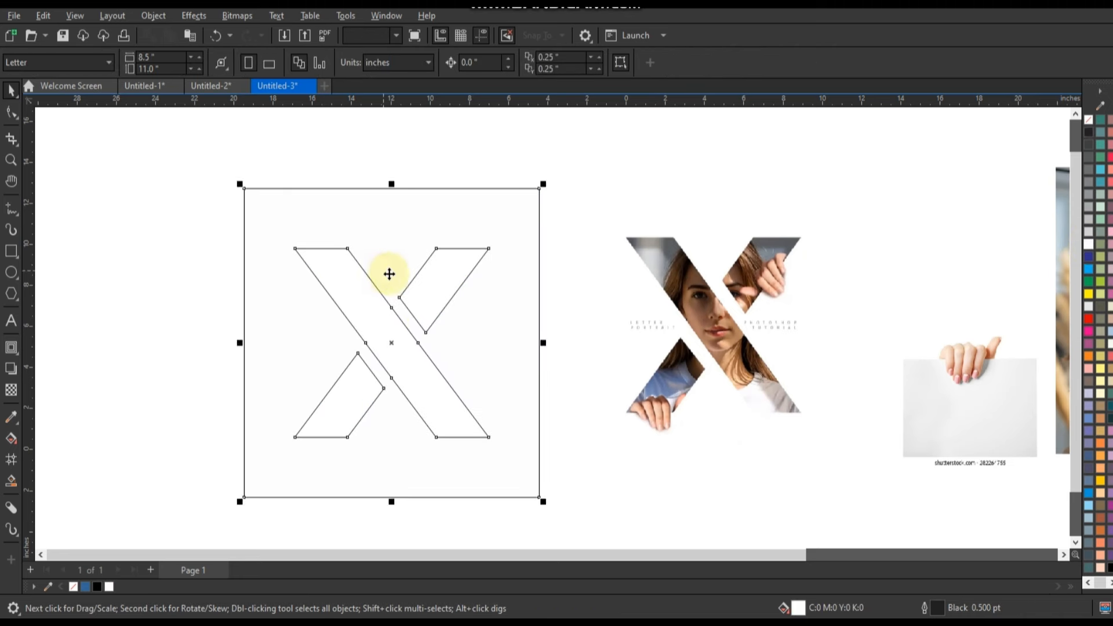
{"action": "left_click", "coordinate": [11, 251]}
{"action": "left_click_drag", "start_coordinate": [163, 323], "coordinate": [620, 384]}
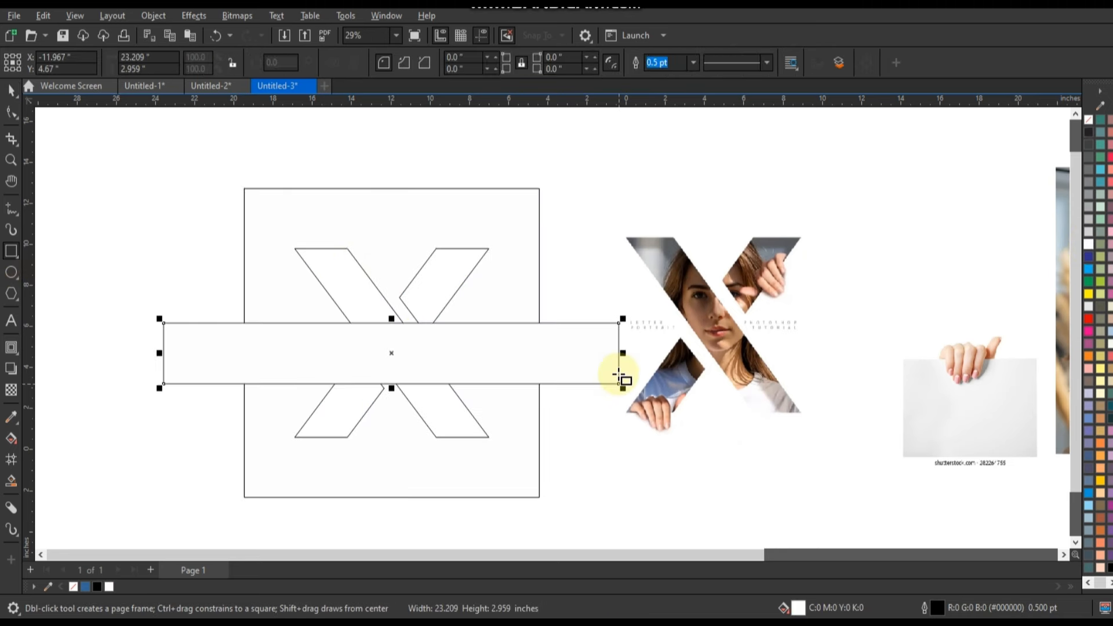
{"action": "key", "text": "shift+Page_Down"}
{"action": "left_click", "coordinate": [1089, 318]}
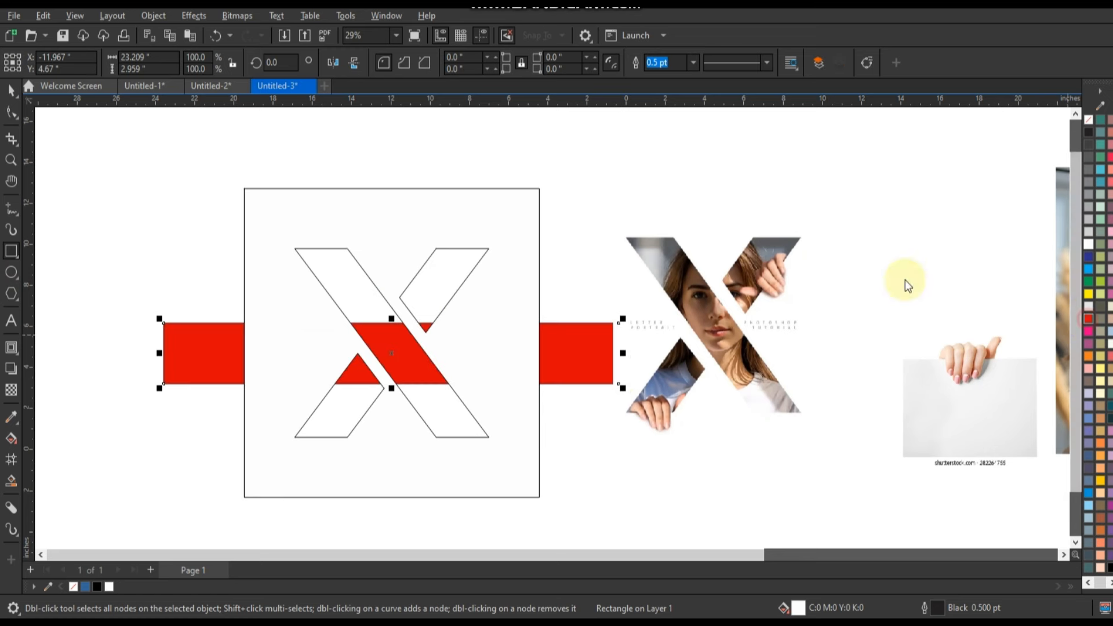
{"action": "left_click", "coordinate": [11, 90]}
{"action": "left_click_drag", "start_coordinate": [569, 363], "coordinate": [555, 389]}
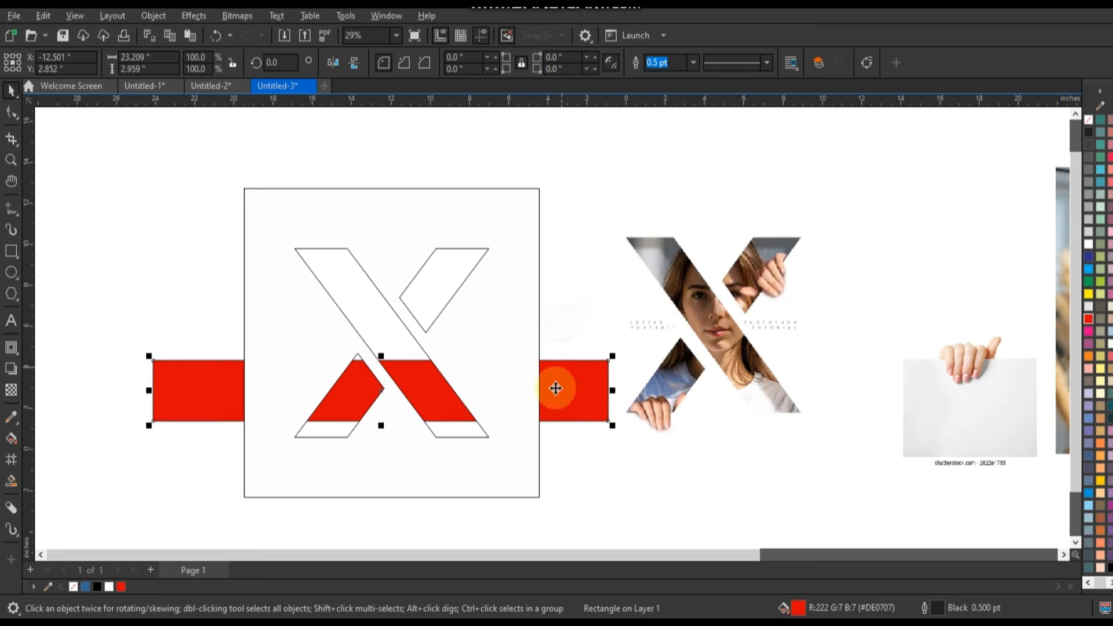
{"action": "key", "text": "Delete"}
- Place the street portrait behind the white frame and scale it to about 17.707 by 26.561 inches, with the face inside the X
{"action": "scroll", "coordinate": [217, 365], "scroll_direction": "down", "scroll_amount": 2}
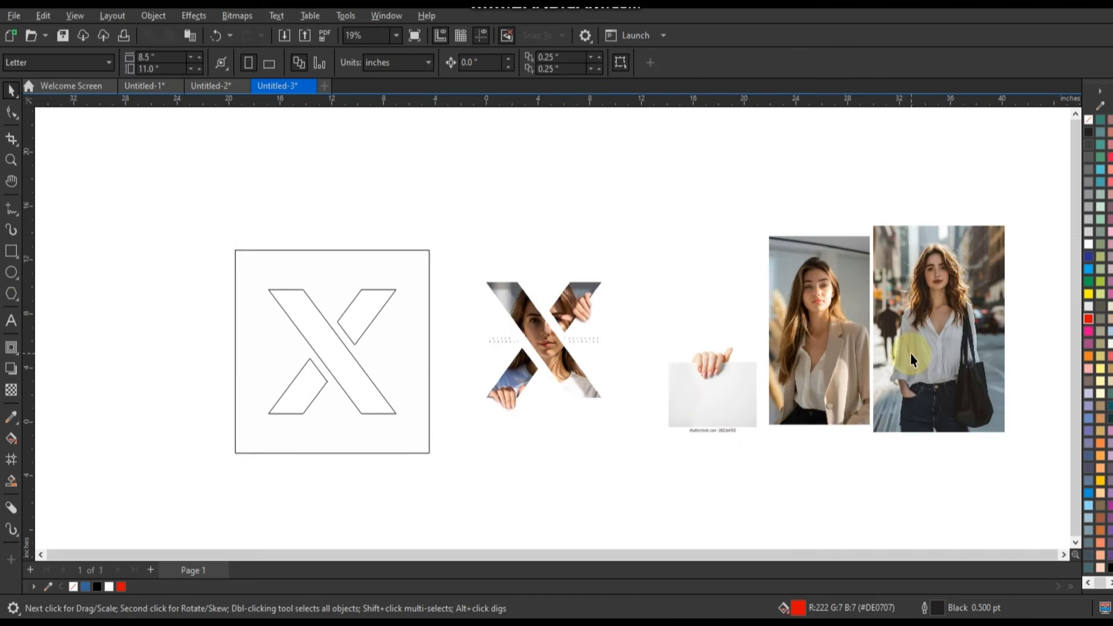
{"action": "left_click_drag", "start_coordinate": [911, 355], "coordinate": [307, 398]}
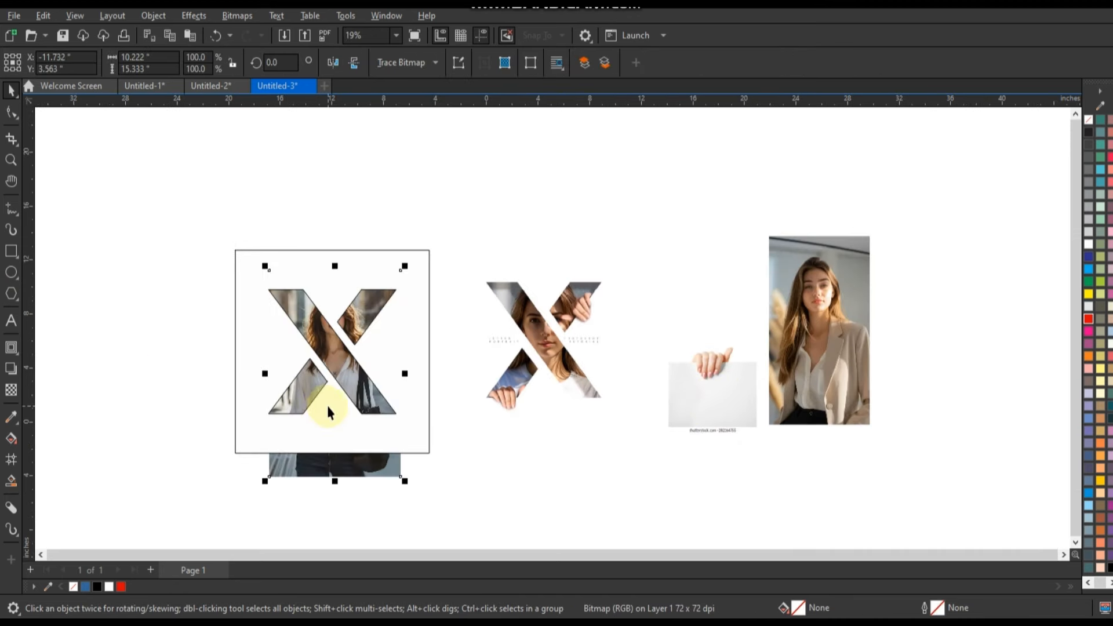
{"action": "left_click_drag", "start_coordinate": [405, 266], "coordinate": [459, 275]}
{"action": "left_click_drag", "start_coordinate": [373, 477], "coordinate": [371, 493]}
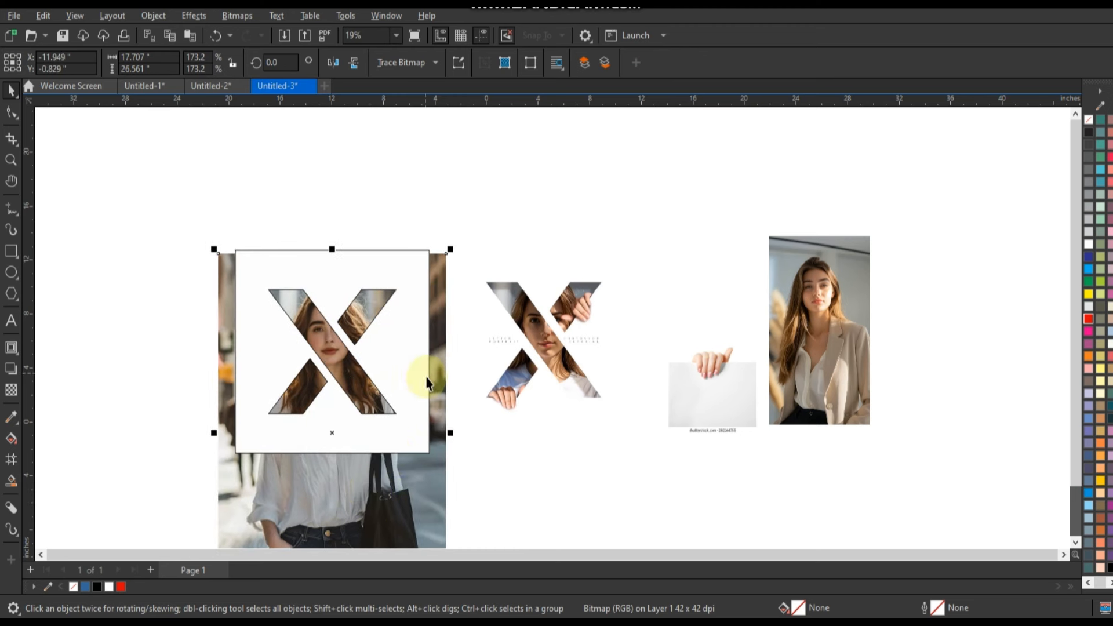
- Trim the bottom and both sides of the portrait photo so it stays hidden within the white frame around the X
{"action": "left_click", "coordinate": [11, 112]}
{"action": "scroll", "coordinate": [218, 191], "scroll_direction": "down", "scroll_amount": 2}
{"action": "left_click_drag", "start_coordinate": [192, 426], "coordinate": [390, 494]}
{"action": "left_click_drag", "start_coordinate": [370, 383], "coordinate": [368, 361]}
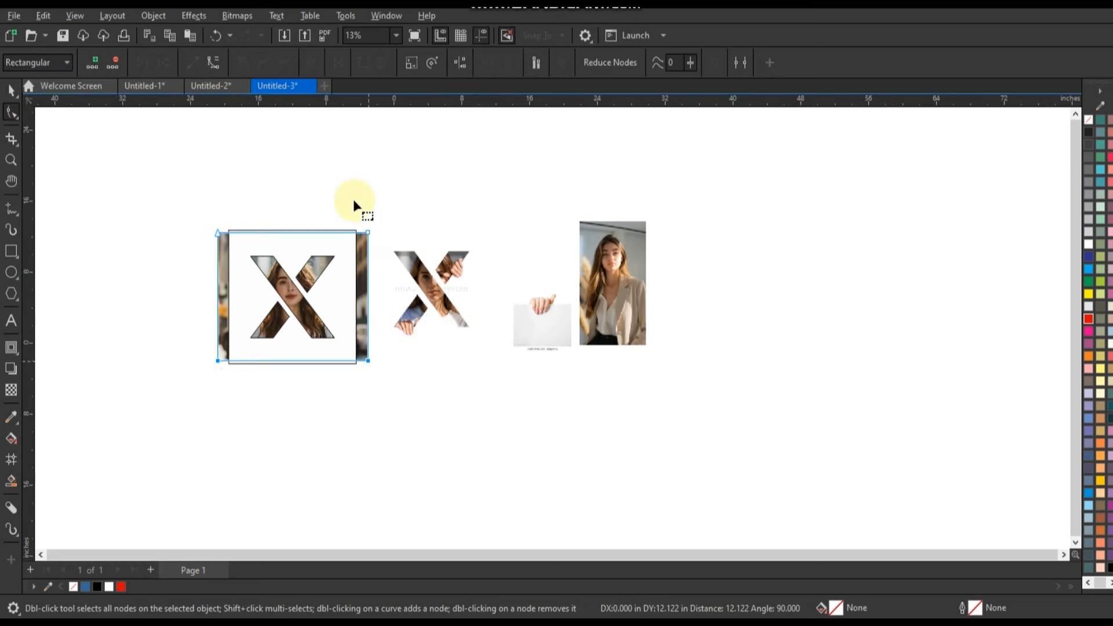
{"action": "left_click_drag", "start_coordinate": [354, 200], "coordinate": [352, 360]}
{"action": "left_click_drag", "start_coordinate": [178, 207], "coordinate": [234, 360]}
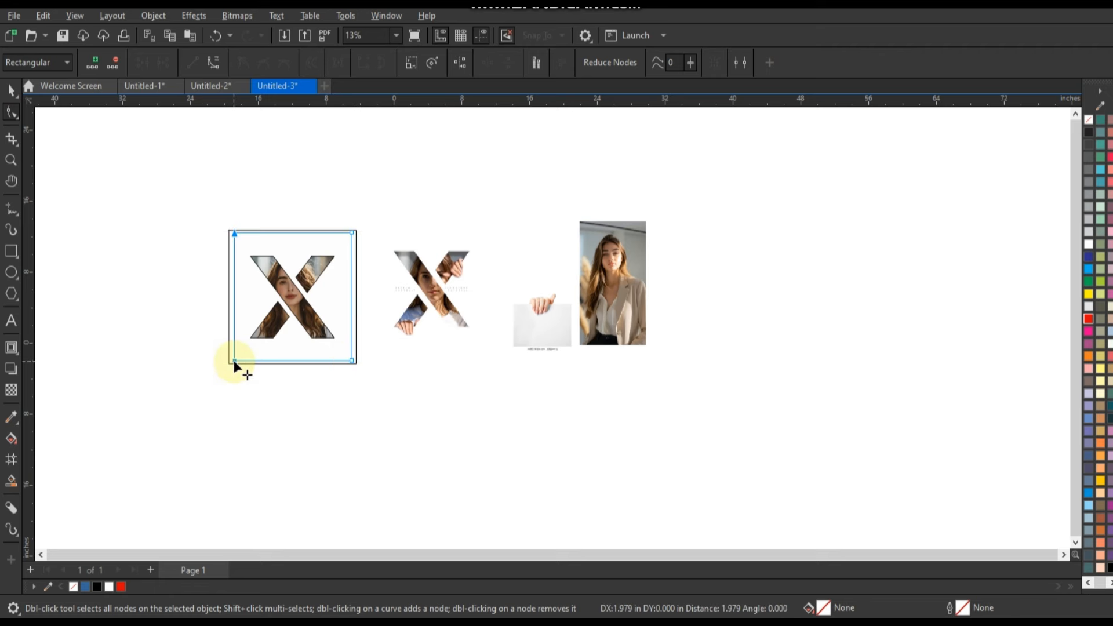
- Add a flat drop shadow to the white frame, cast from its centre toward the lower left
{"action": "left_click", "coordinate": [11, 160]}
{"action": "left_click_drag", "start_coordinate": [179, 197], "coordinate": [510, 386]}
{"action": "left_click", "coordinate": [11, 91]}
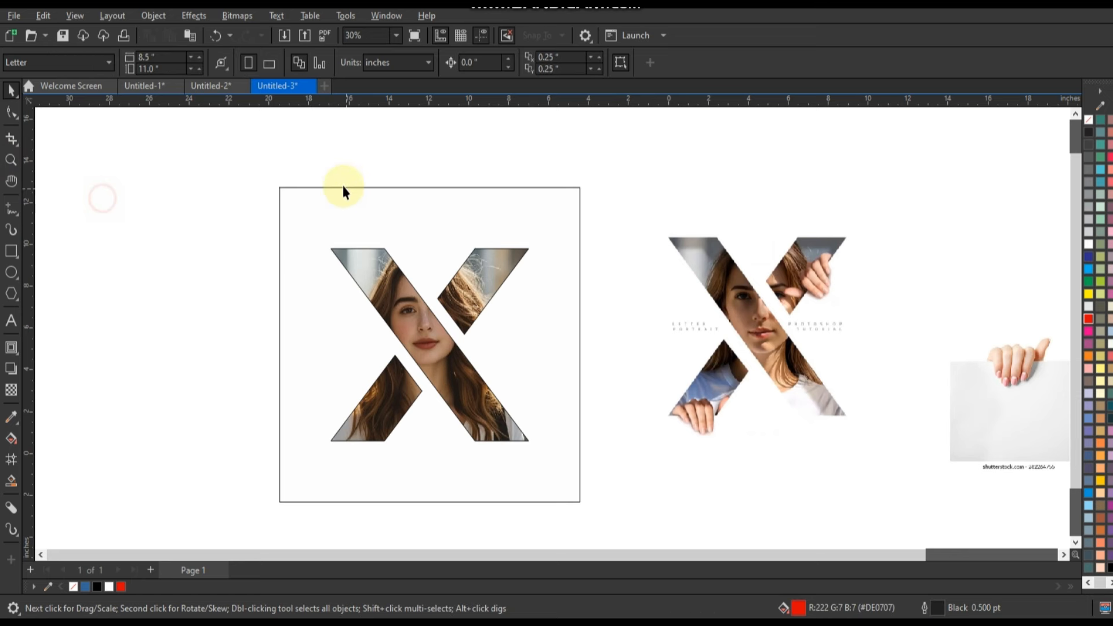
{"action": "left_click", "coordinate": [328, 193]}
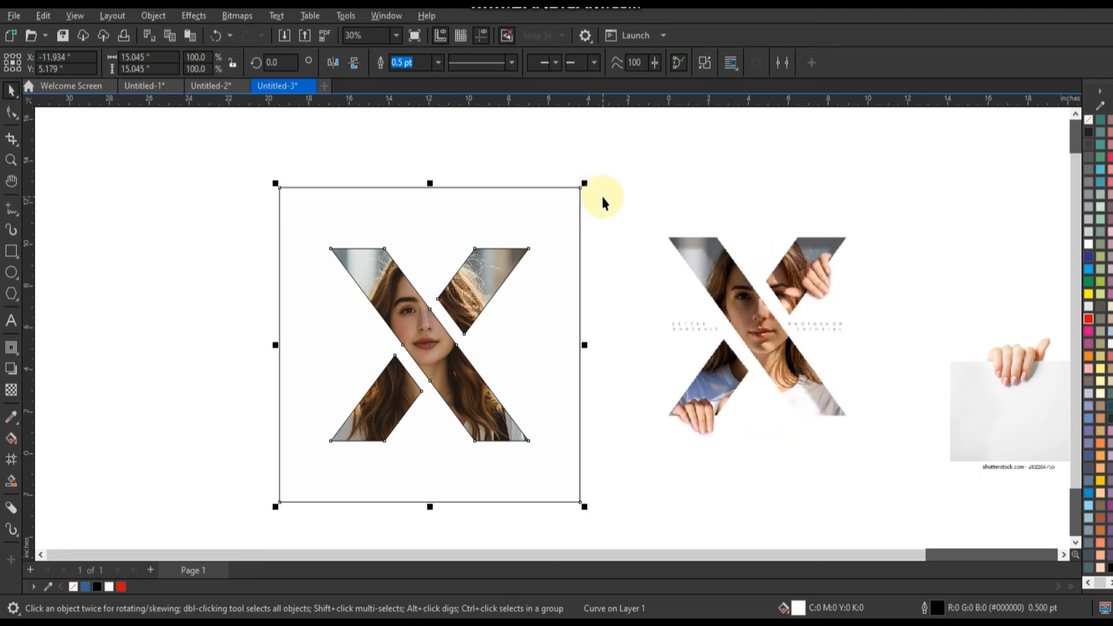
{"action": "left_click", "coordinate": [10, 371]}
{"action": "left_click_drag", "start_coordinate": [520, 306], "coordinate": [239, 381]}
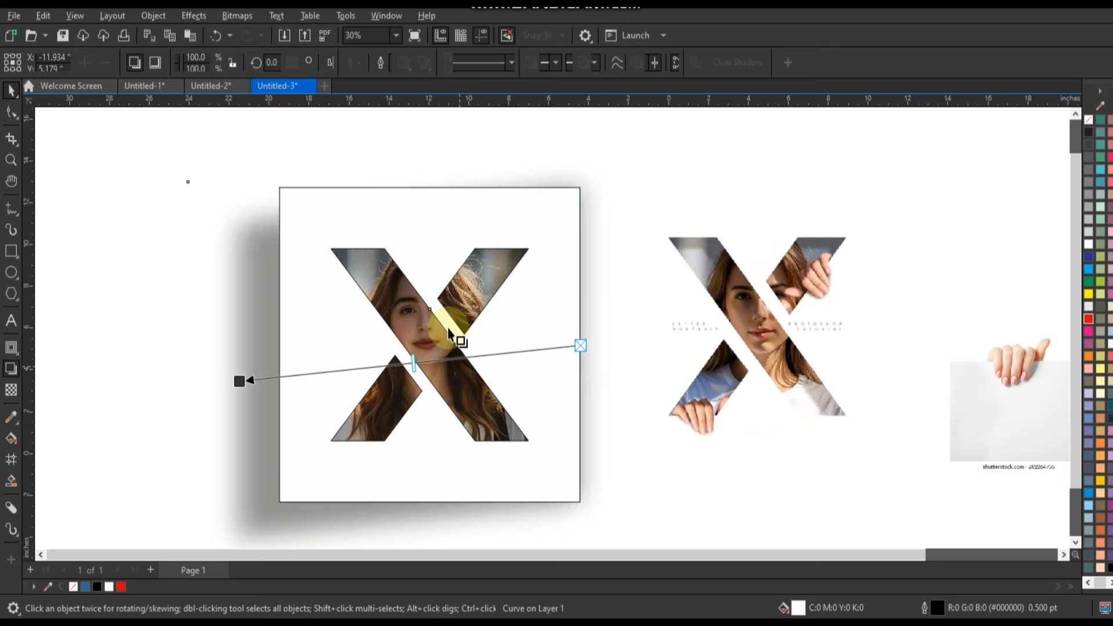
{"action": "key", "text": "ctrl+z"}
{"action": "left_click_drag", "start_coordinate": [430, 345], "coordinate": [274, 424]}
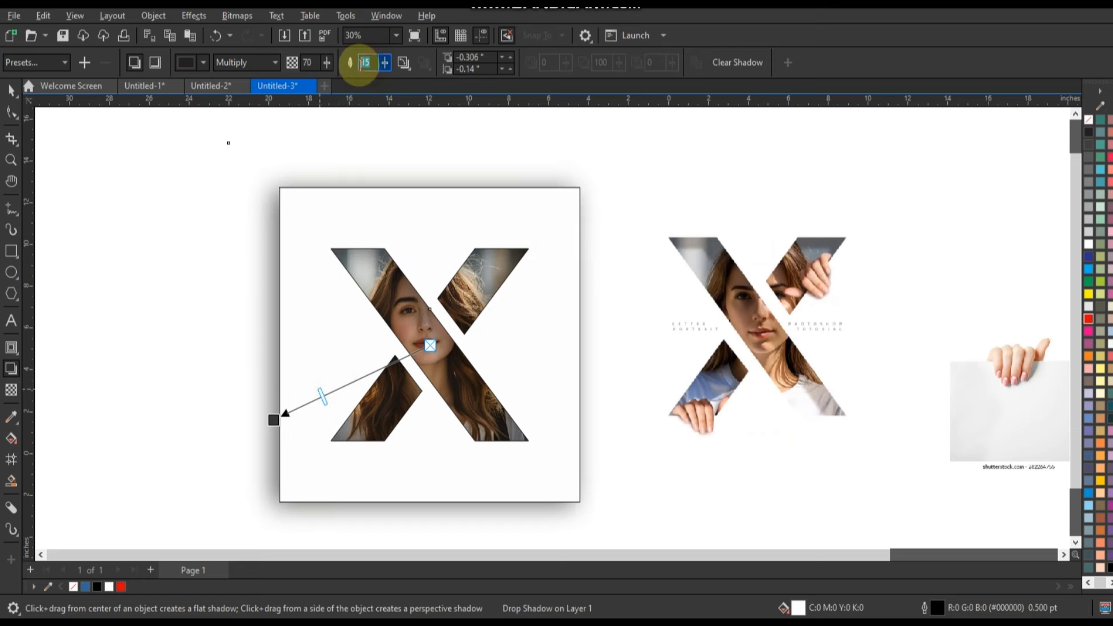
- Set the shadow's feathering to 5 and opacity to 75, and offset it about -0.516 by -0.243 inches
{"action": "type", "text": "5"}
{"action": "key", "text": "Return"}
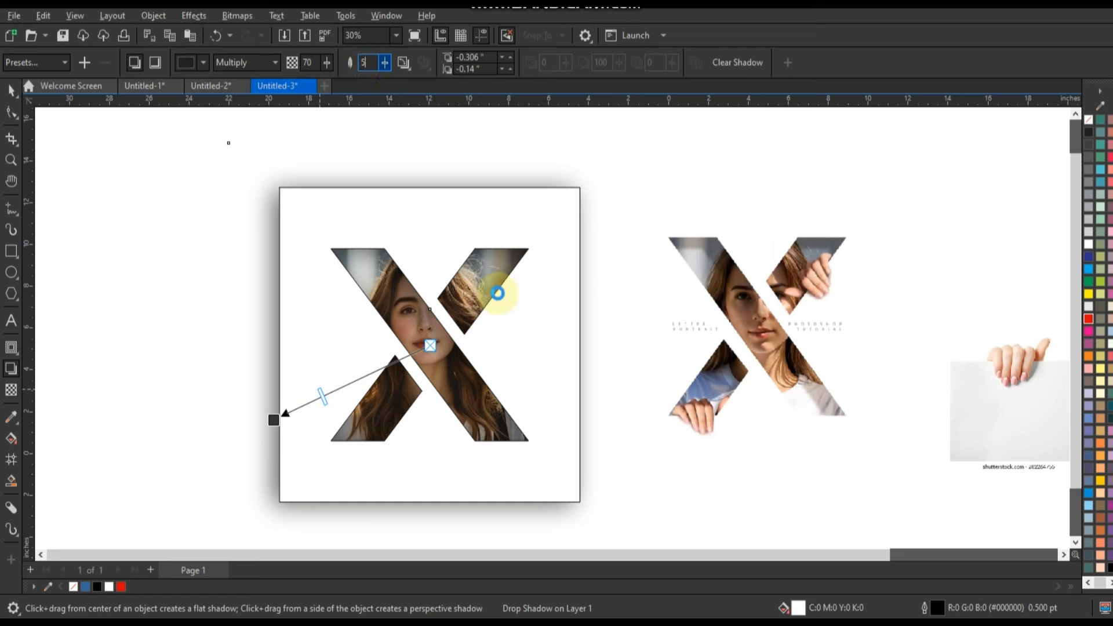
{"action": "left_click", "coordinate": [317, 397]}
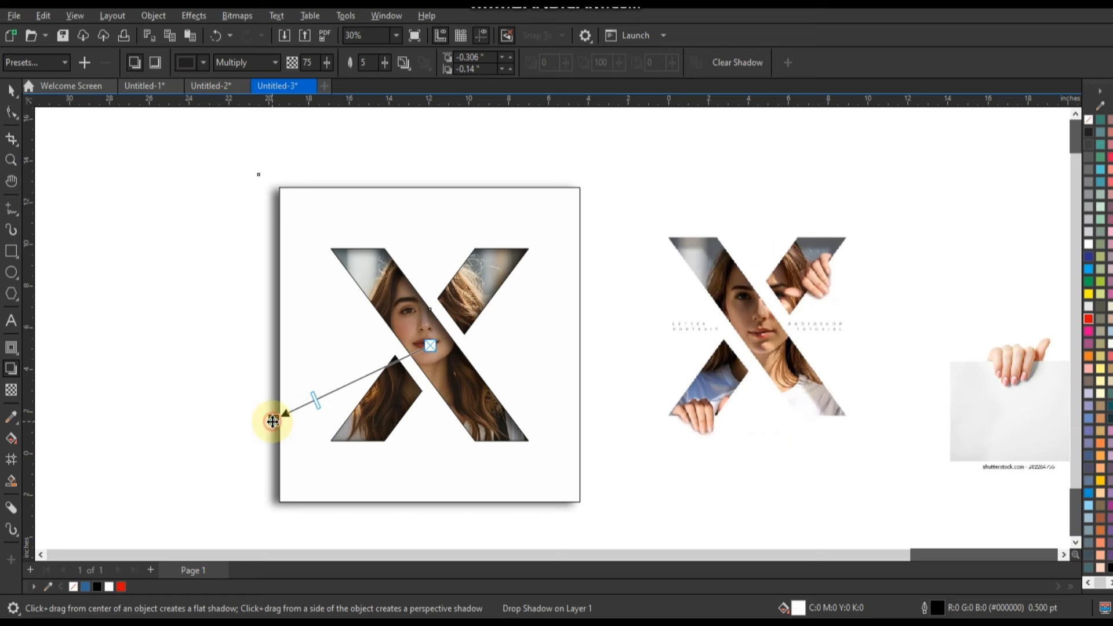
{"action": "left_click_drag", "start_coordinate": [273, 421], "coordinate": [269, 424]}
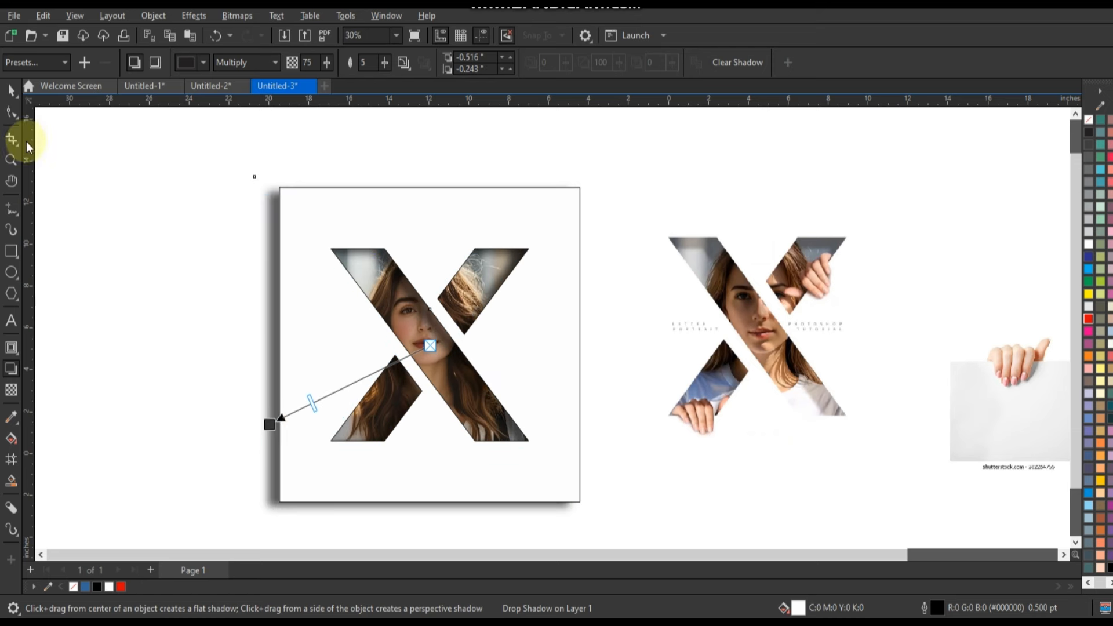
- Break the drop shadow apart from the white frame
{"action": "left_click", "coordinate": [11, 90]}
{"action": "left_click", "coordinate": [155, 20]}
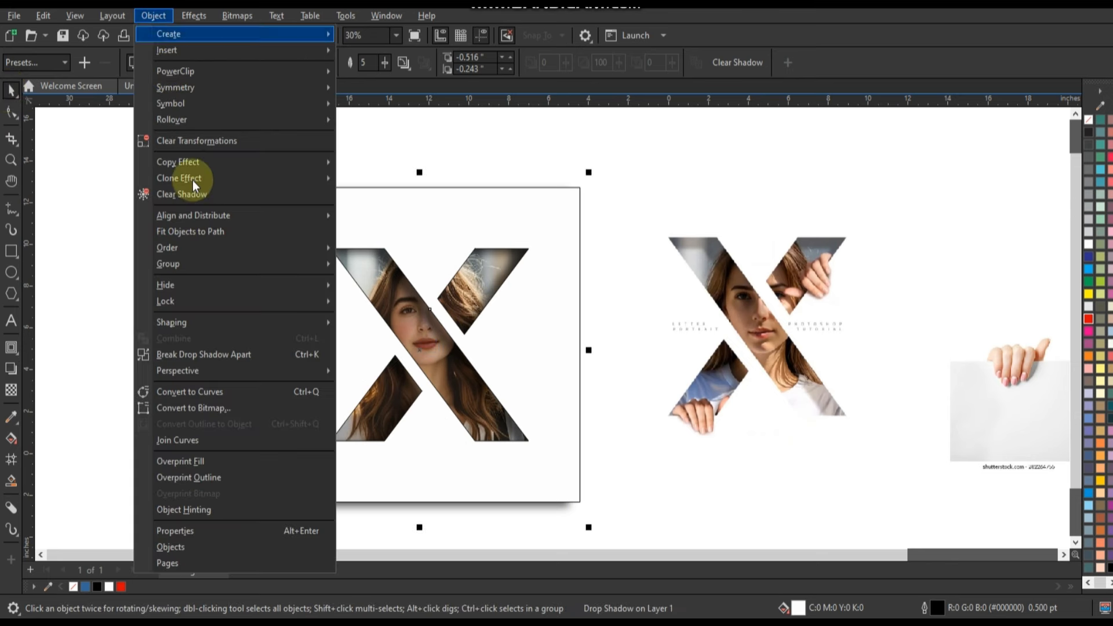
{"action": "left_click", "coordinate": [194, 351]}
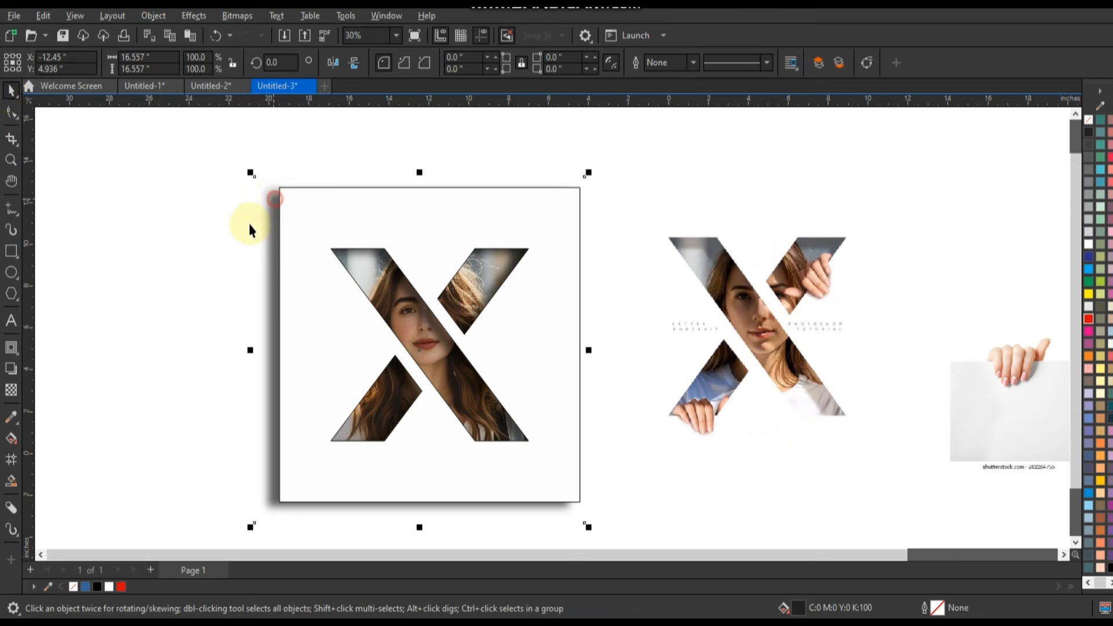
- Convert the separated shadow to curves and pull in its four sides so none of it extends beyond the frame
{"action": "left_click", "coordinate": [11, 112]}
{"action": "left_click", "coordinate": [212, 165]}
{"action": "left_click", "coordinate": [273, 303]}
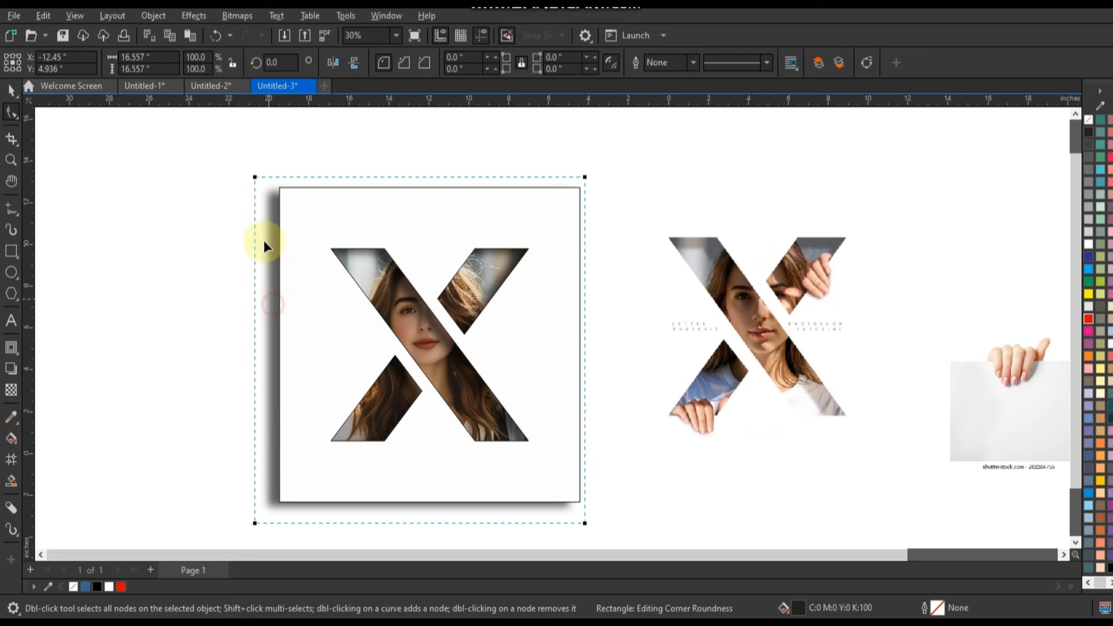
{"action": "key", "text": "ctrl+q"}
{"action": "left_click_drag", "start_coordinate": [218, 164], "coordinate": [288, 524]}
{"action": "left_click_drag", "start_coordinate": [597, 536], "coordinate": [586, 495]}
{"action": "left_click_drag", "start_coordinate": [549, 142], "coordinate": [573, 494]}
{"action": "left_click_drag", "start_coordinate": [597, 162], "coordinate": [291, 193]}
- Remove the outline from the white frame with the X cutout
{"action": "left_click", "coordinate": [11, 90]}
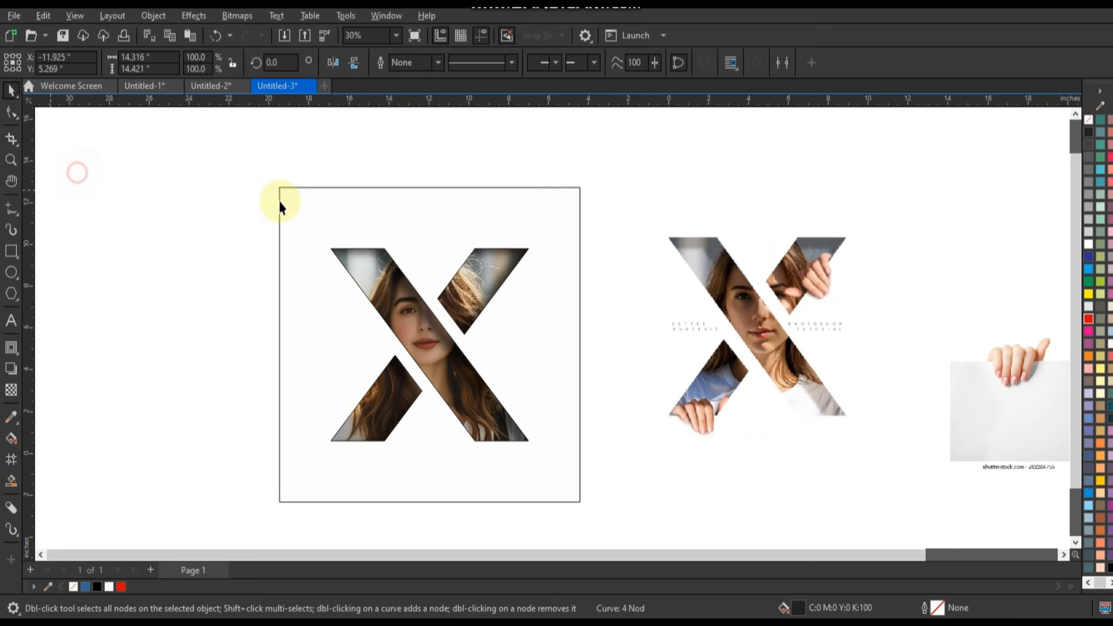
{"action": "left_click", "coordinate": [495, 246]}
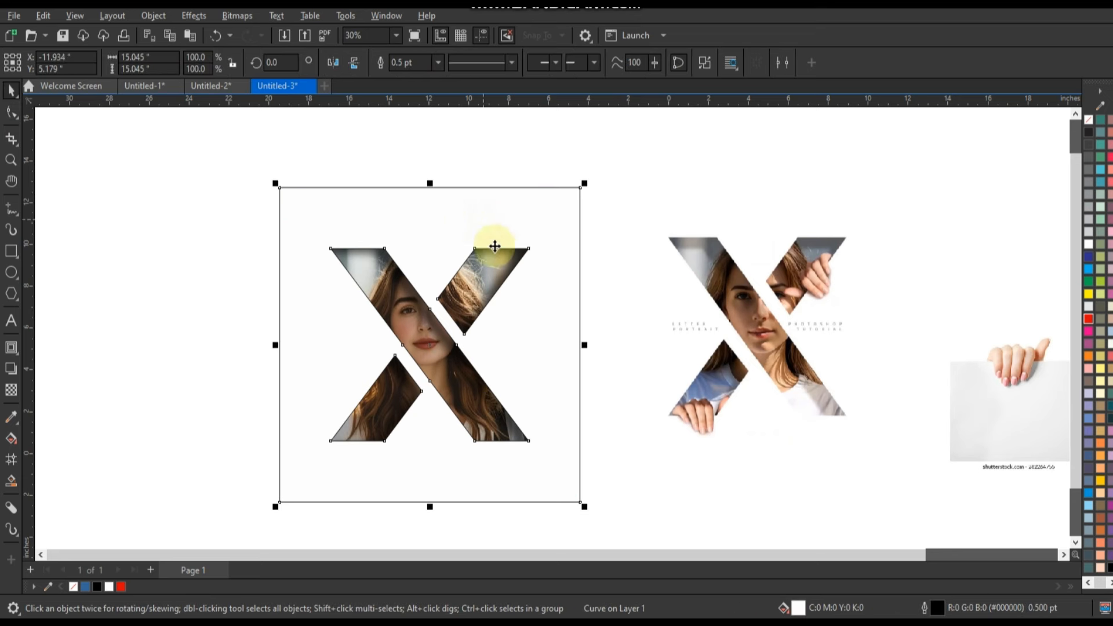
{"action": "right_click", "coordinate": [1088, 119]}
{"action": "left_click", "coordinate": [1082, 132]}
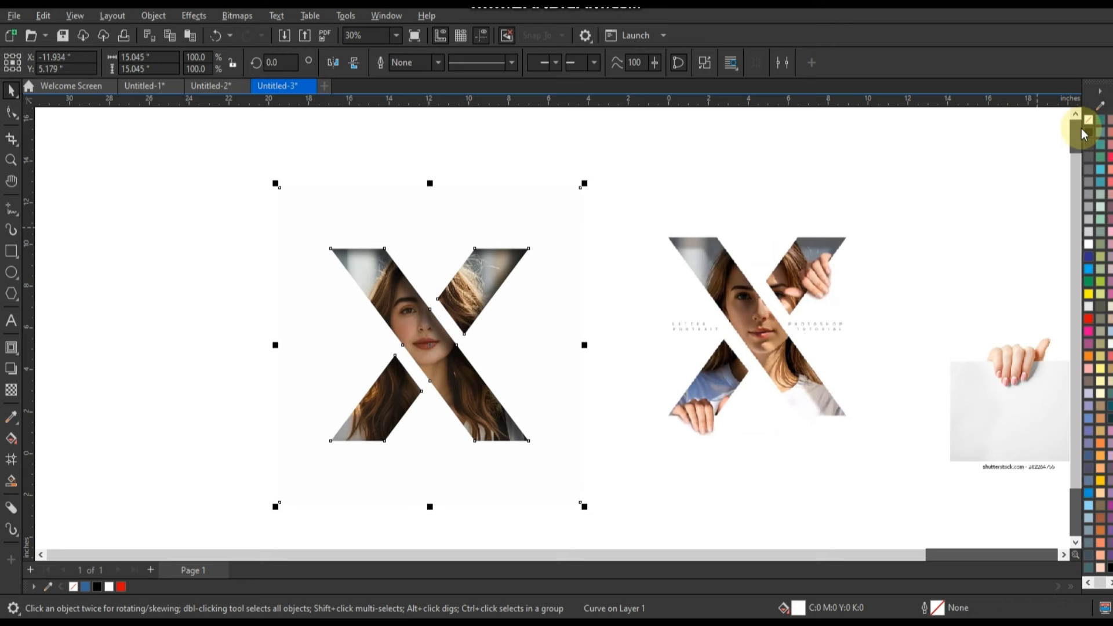
{"action": "left_click", "coordinate": [228, 262]}
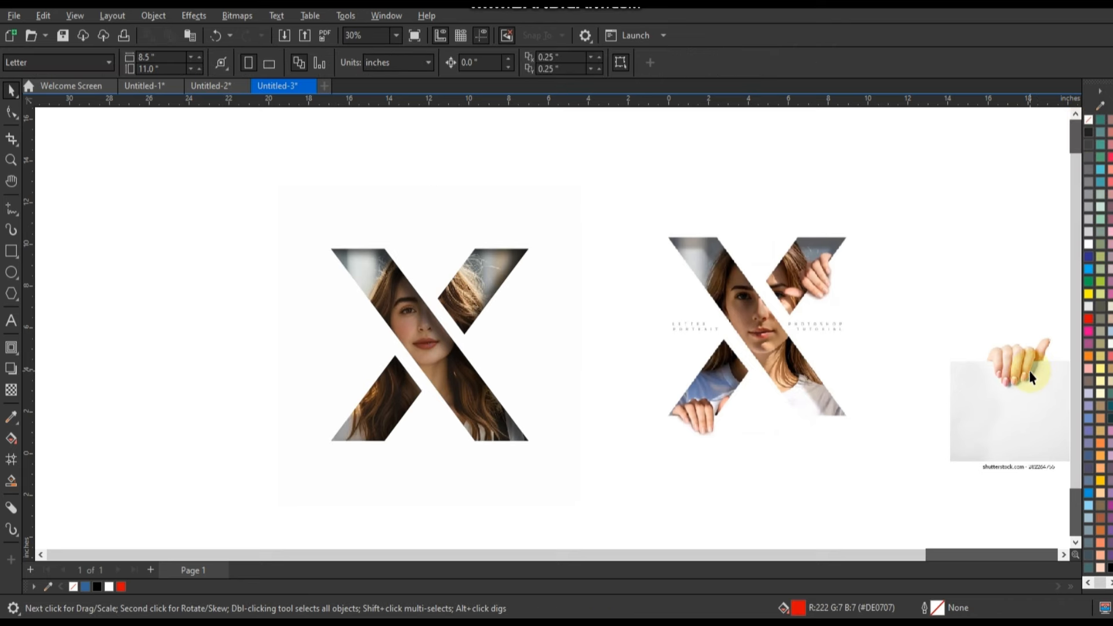
- Trace the part of the hand above the paper with straight freehand segments, over the knuckles and around the thumb to its base
{"action": "left_click", "coordinate": [1019, 361]}
{"action": "key", "text": "shift+F2"}
{"action": "key", "text": "Escape"}
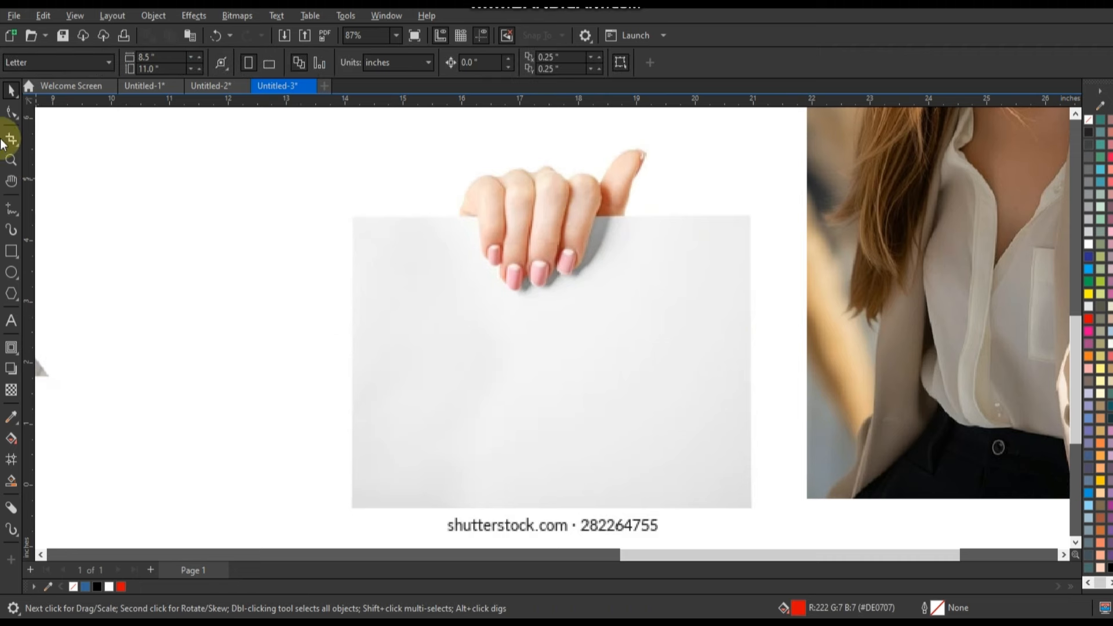
{"action": "left_click", "coordinate": [11, 160]}
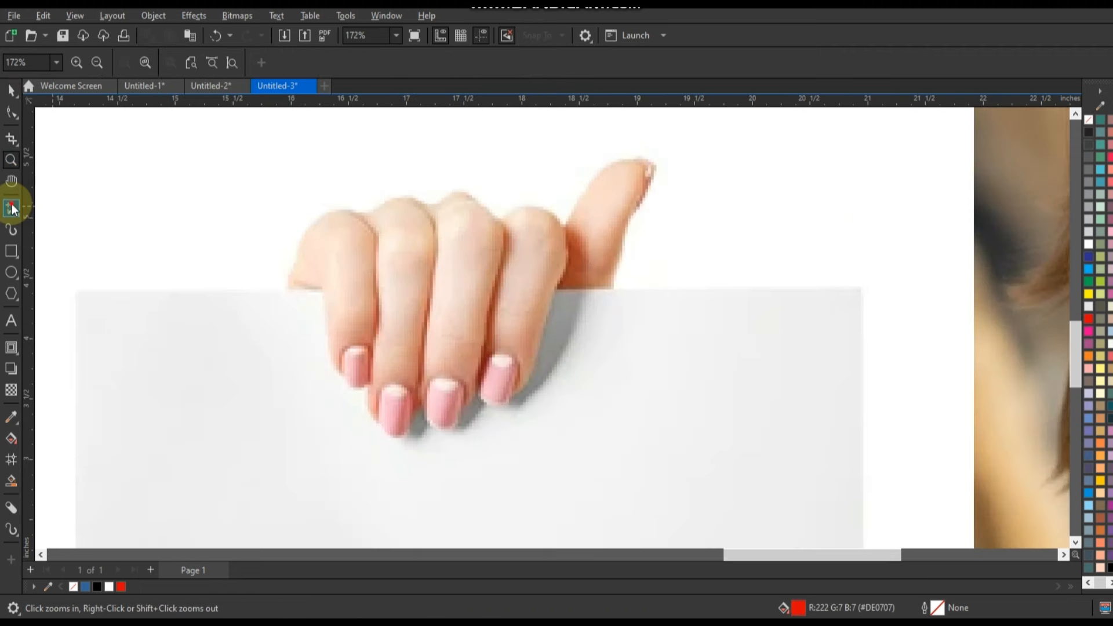
{"action": "left_click", "coordinate": [11, 208]}
{"action": "left_click", "coordinate": [289, 290]}
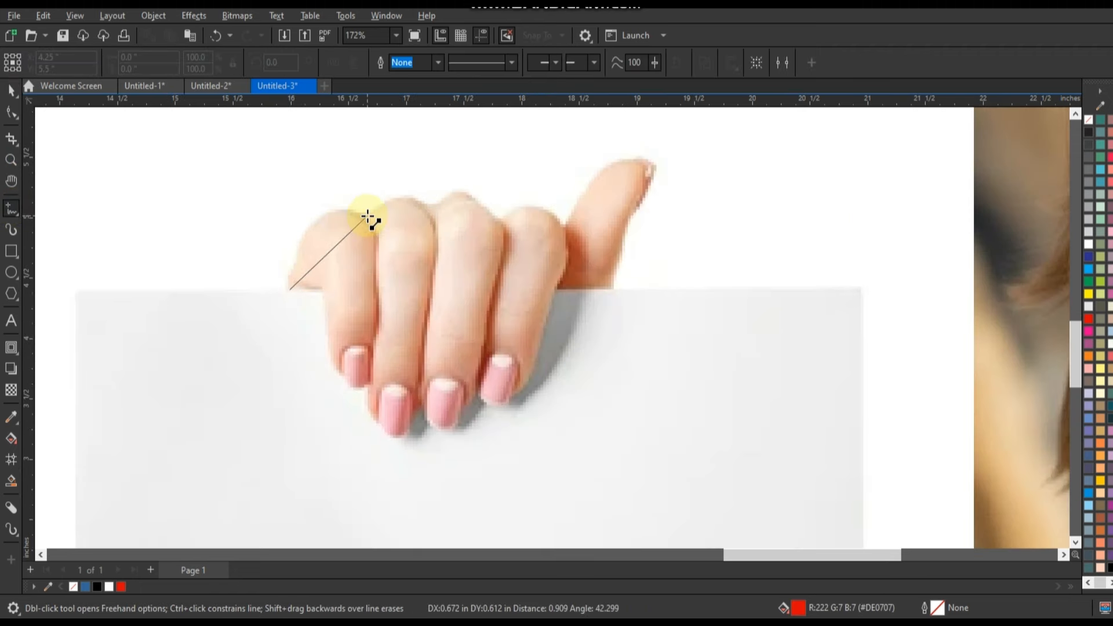
{"action": "double_click", "coordinate": [367, 216]}
{"action": "double_click", "coordinate": [433, 205]}
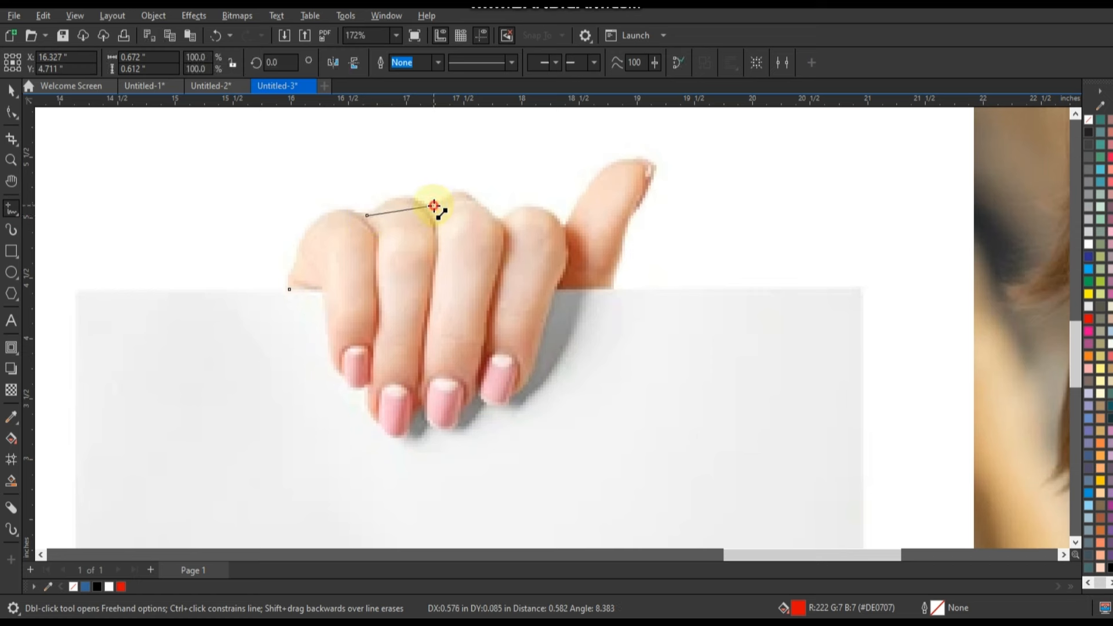
{"action": "double_click", "coordinate": [502, 223]}
{"action": "double_click", "coordinate": [567, 230]}
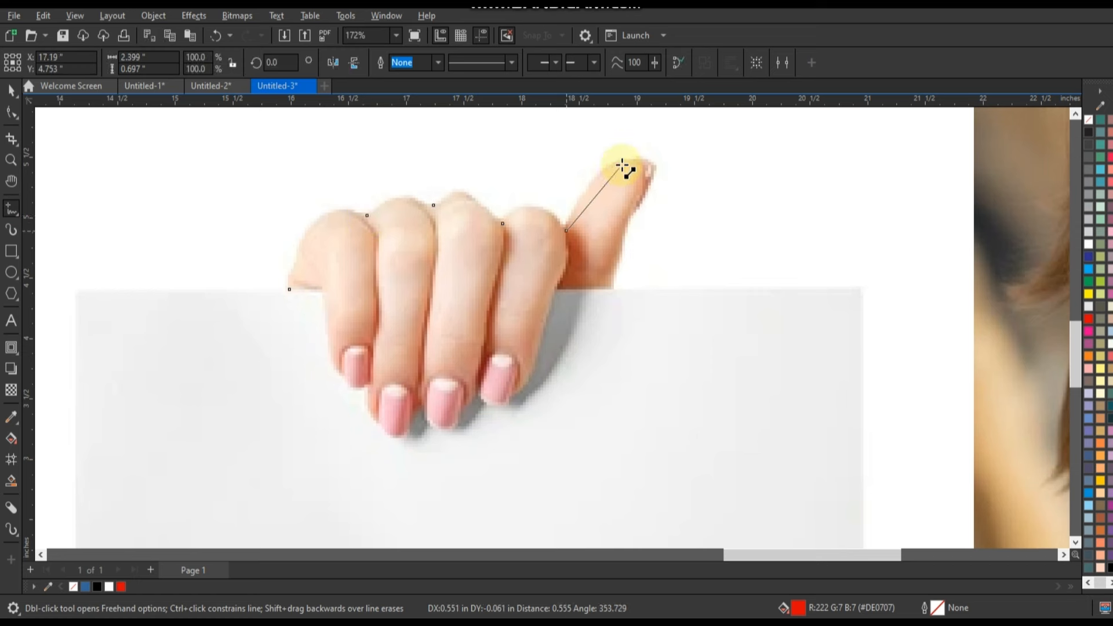
{"action": "double_click", "coordinate": [624, 160]}
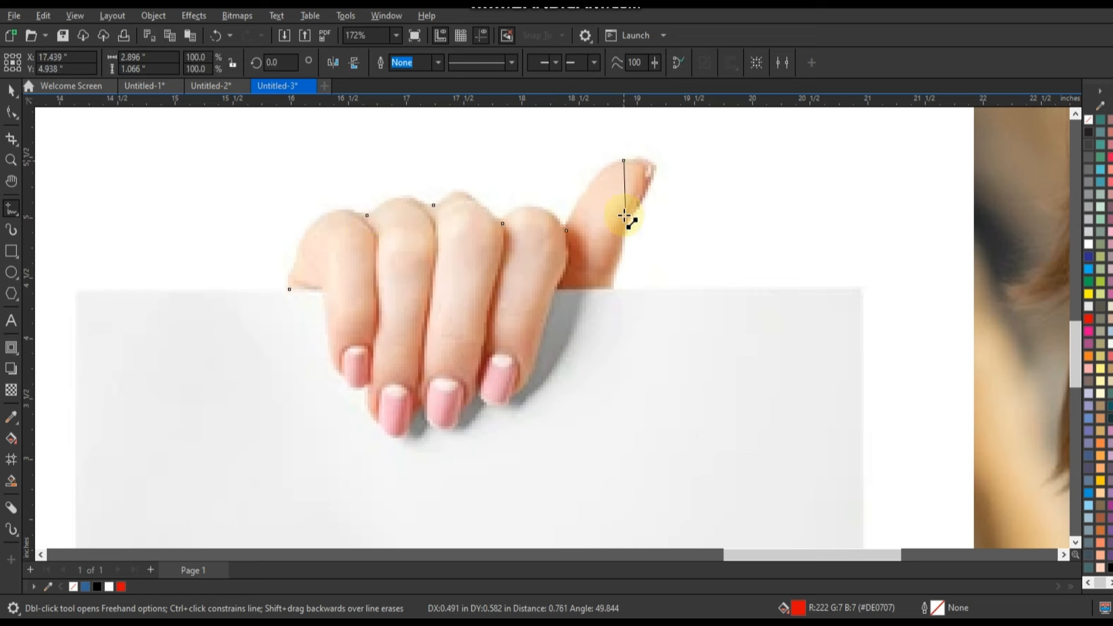
{"action": "left_click", "coordinate": [614, 289]}
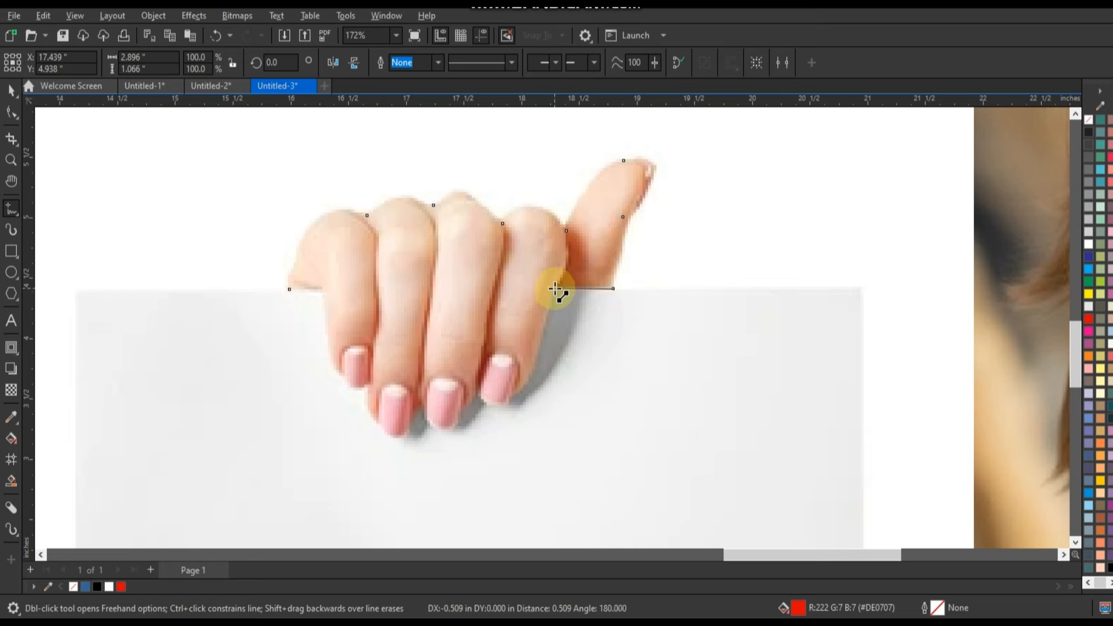
- Continue the hand outline along the paper edge and around the fingertips, and close it at its starting point
{"action": "left_click", "coordinate": [555, 288]}
{"action": "left_click", "coordinate": [533, 365]}
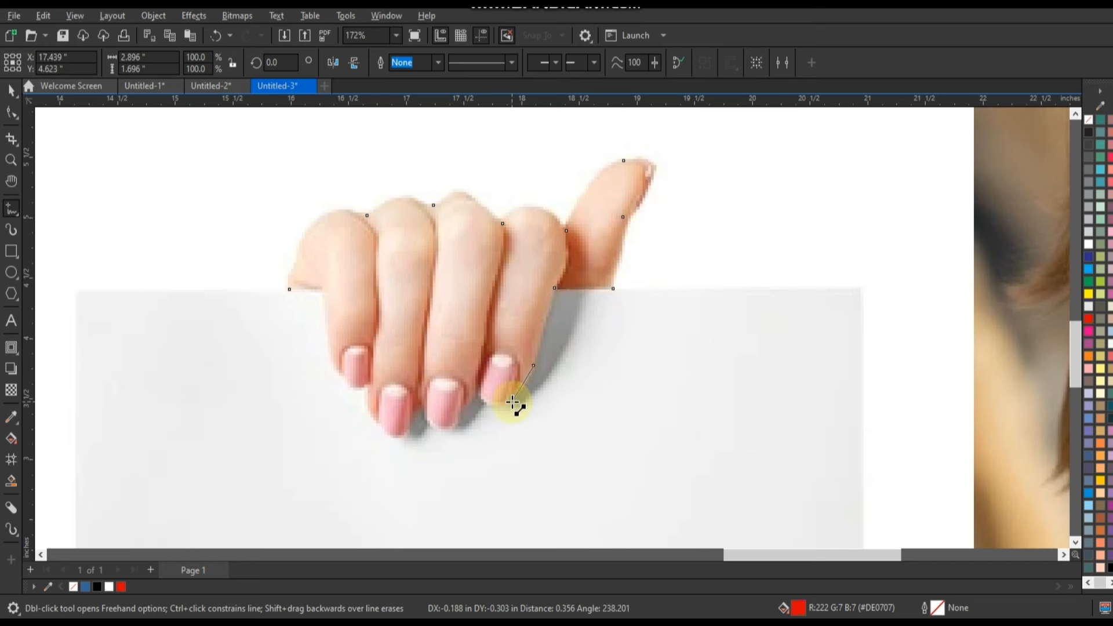
{"action": "left_click", "coordinate": [511, 399]}
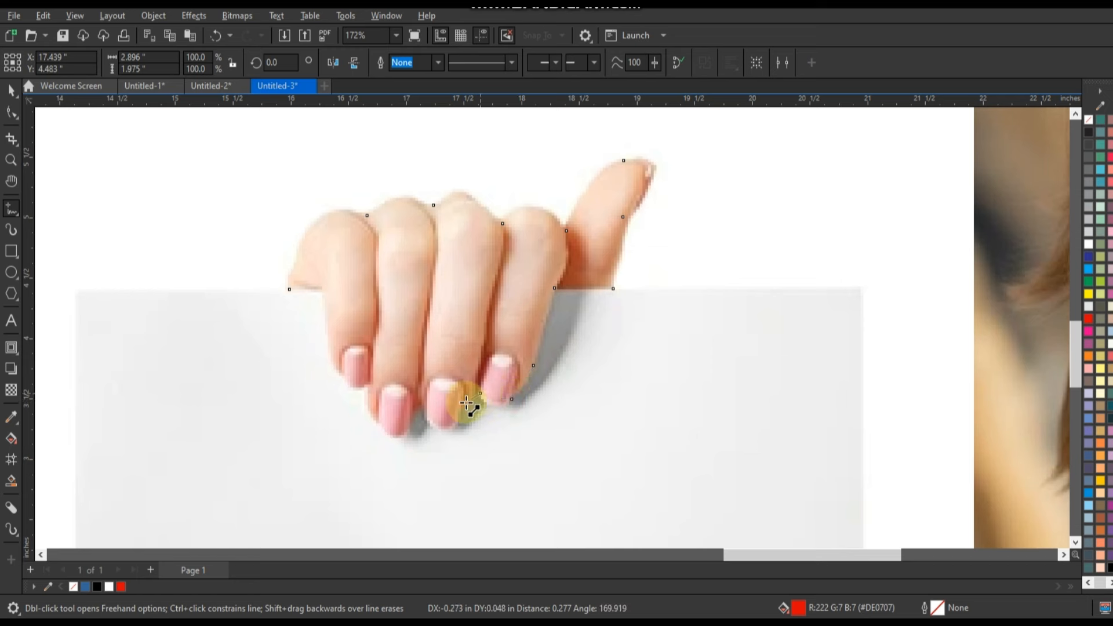
{"action": "left_click", "coordinate": [465, 404]}
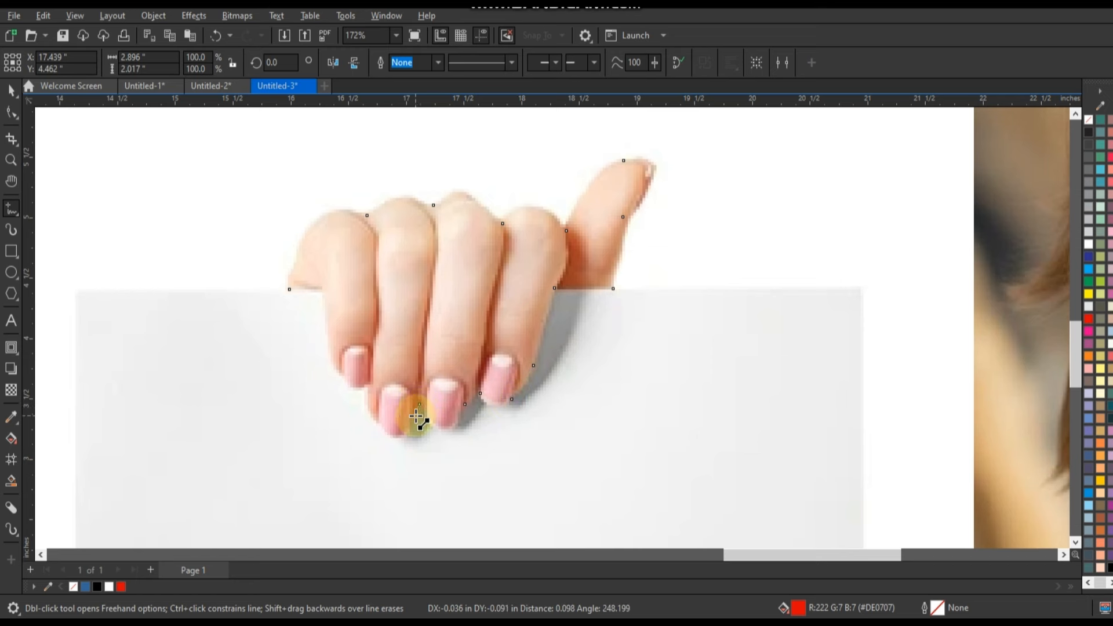
{"action": "left_click", "coordinate": [383, 423]}
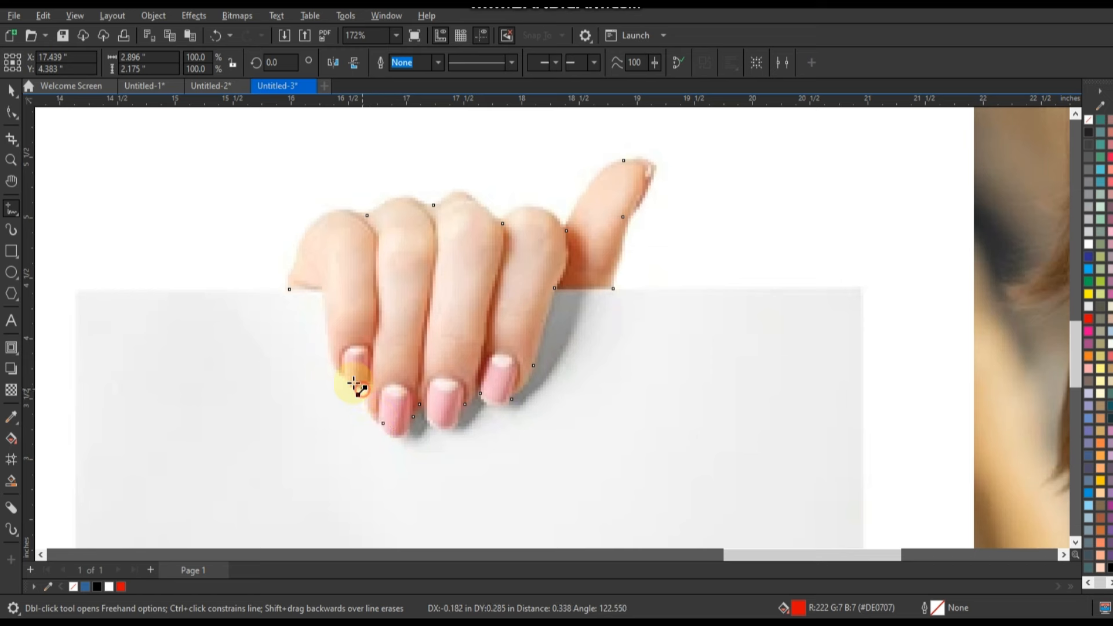
{"action": "left_click", "coordinate": [289, 289]}
{"action": "left_click", "coordinate": [11, 110]}
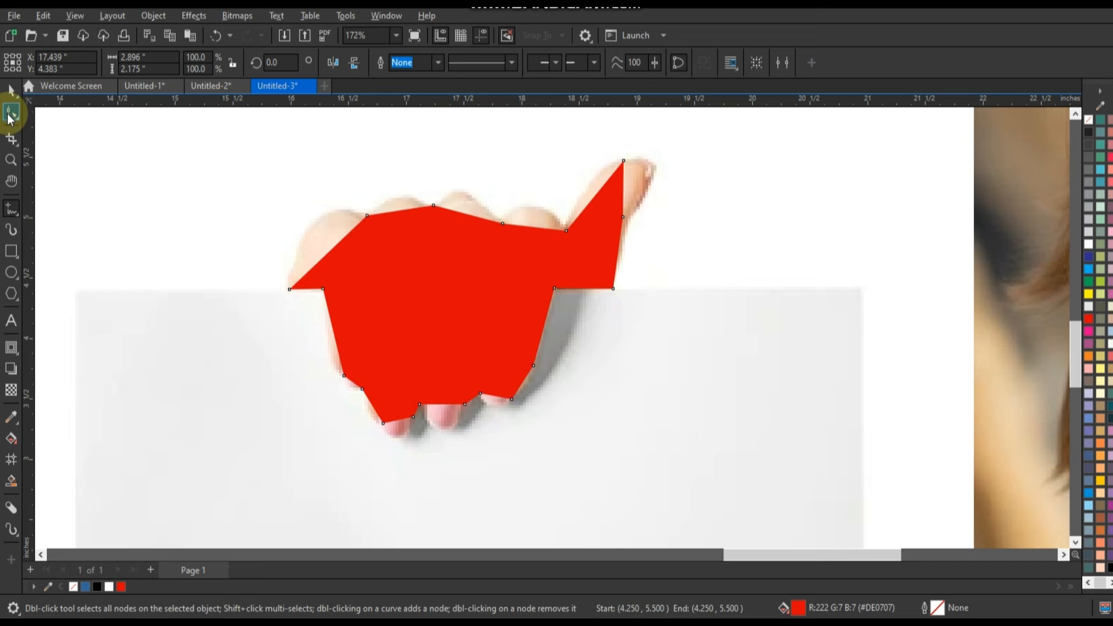
- Give the traced hand shape a black hairline outline and no fill, and convert all its segments to curves
{"action": "right_click", "coordinate": [1089, 133]}
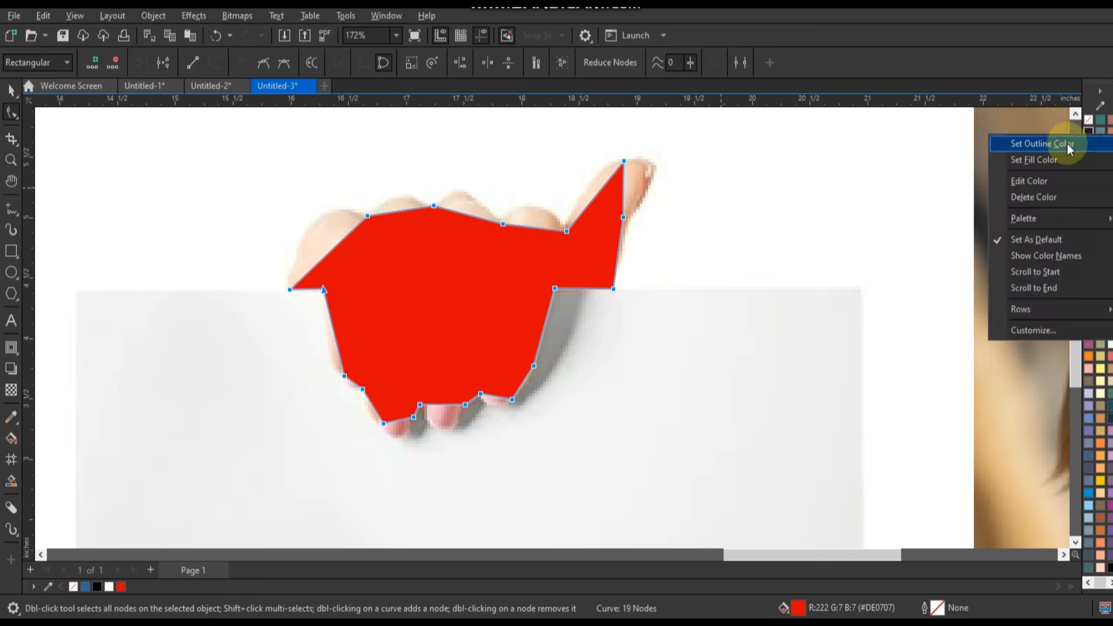
{"action": "left_click", "coordinate": [1070, 145]}
{"action": "left_click", "coordinate": [1089, 120]}
{"action": "left_click_drag", "start_coordinate": [237, 133], "coordinate": [677, 429]}
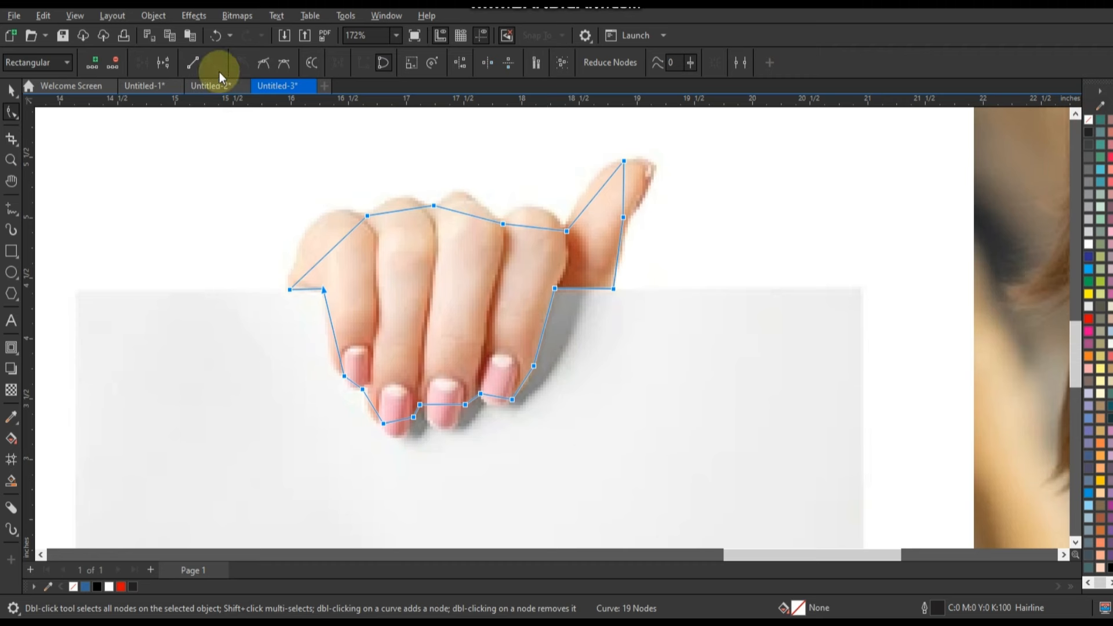
- Bend the segments over the knuckles and the thumb tip so they follow the hand's upper contour
{"action": "left_click_drag", "start_coordinate": [342, 240], "coordinate": [297, 242]}
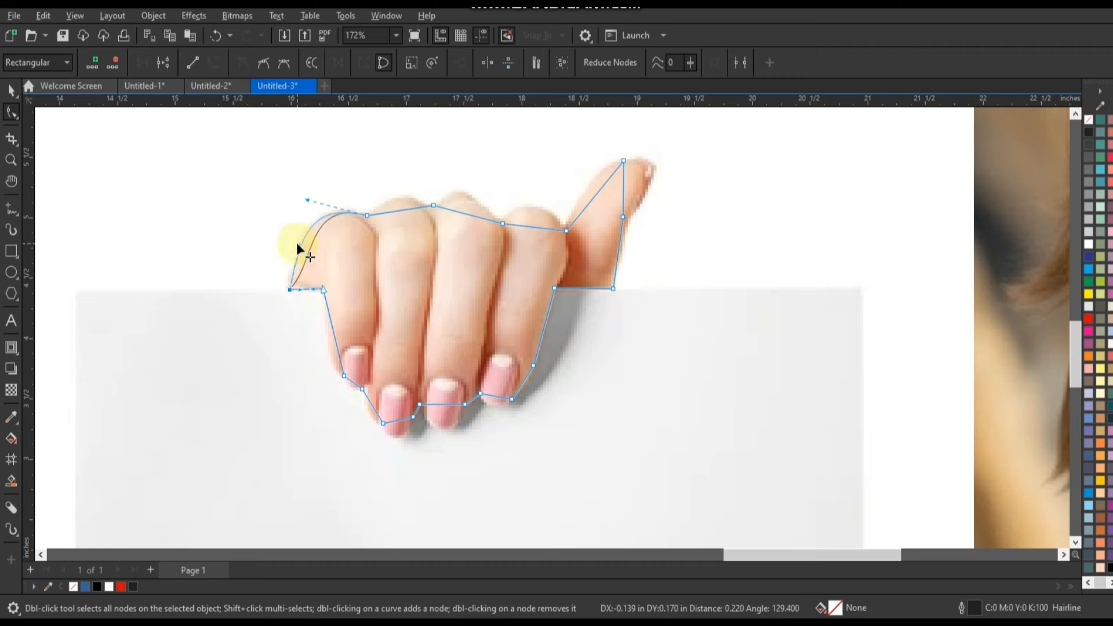
{"action": "left_click_drag", "start_coordinate": [404, 210], "coordinate": [398, 198]}
{"action": "left_click_drag", "start_coordinate": [461, 214], "coordinate": [464, 199]}
{"action": "left_click_drag", "start_coordinate": [527, 226], "coordinate": [527, 209]}
{"action": "left_click_drag", "start_coordinate": [595, 195], "coordinate": [665, 169]}
- Curve the remaining segments along the thumb's base, the fingertips and the sides of the outer fingers to match the photo
{"action": "mouse_move", "coordinate": [615, 270]}
{"action": "left_mouse_down"}
{"action": "mouse_move", "coordinate": [618, 290]}
{"action": "mouse_move", "coordinate": [612, 270]}
{"action": "left_mouse_up"}
{"action": "left_click", "coordinate": [625, 218]}
{"action": "left_click_drag", "start_coordinate": [525, 382], "coordinate": [400, 432]}
{"action": "left_click", "coordinate": [336, 344]}
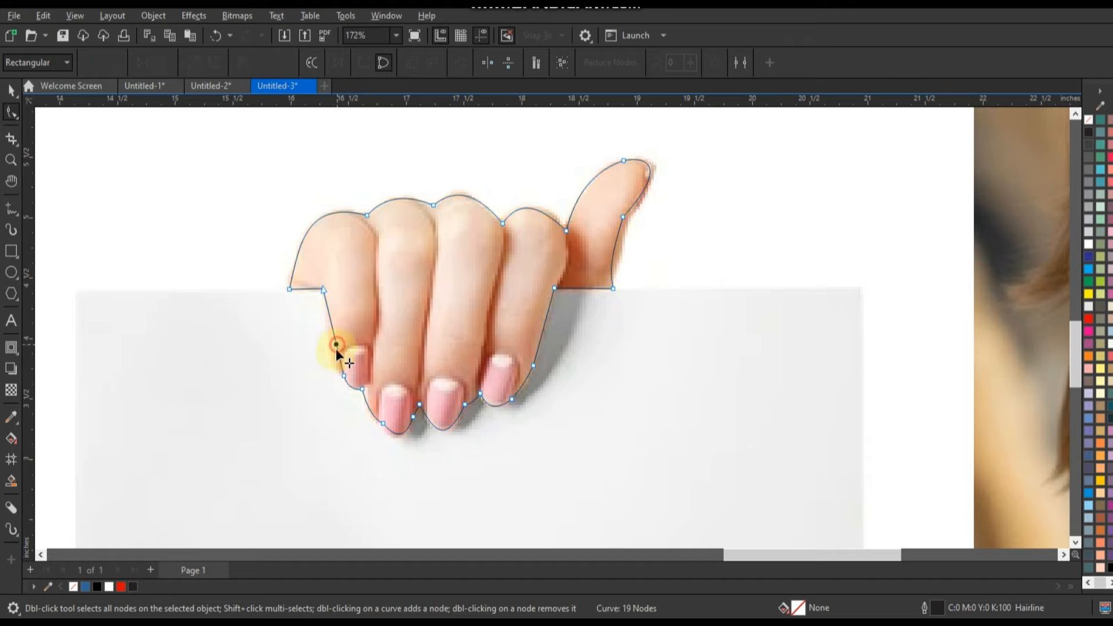
- PowerClip the hand photo inside the traced outline and place a copy over the upper right arm of the X
{"action": "left_click", "coordinate": [12, 89]}
{"action": "left_click", "coordinate": [572, 278]}
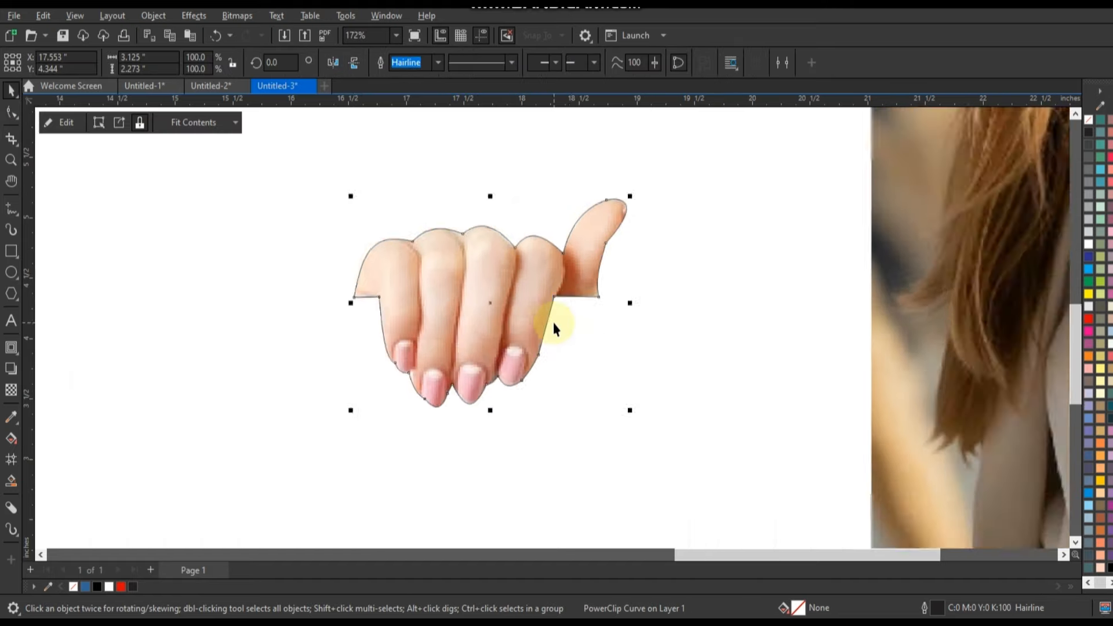
{"action": "scroll", "coordinate": [554, 324], "scroll_direction": "down", "scroll_amount": 7}
{"action": "left_click_drag", "start_coordinate": [556, 309], "coordinate": [218, 270]}
{"action": "right_click", "coordinate": [219, 269]}
- Remove the hand's outline, scale it to about 84.1% and rotate it to about 228.1° so it grips the arm's lower right edge
{"action": "scroll", "coordinate": [219, 269], "scroll_direction": "up", "scroll_amount": 7}
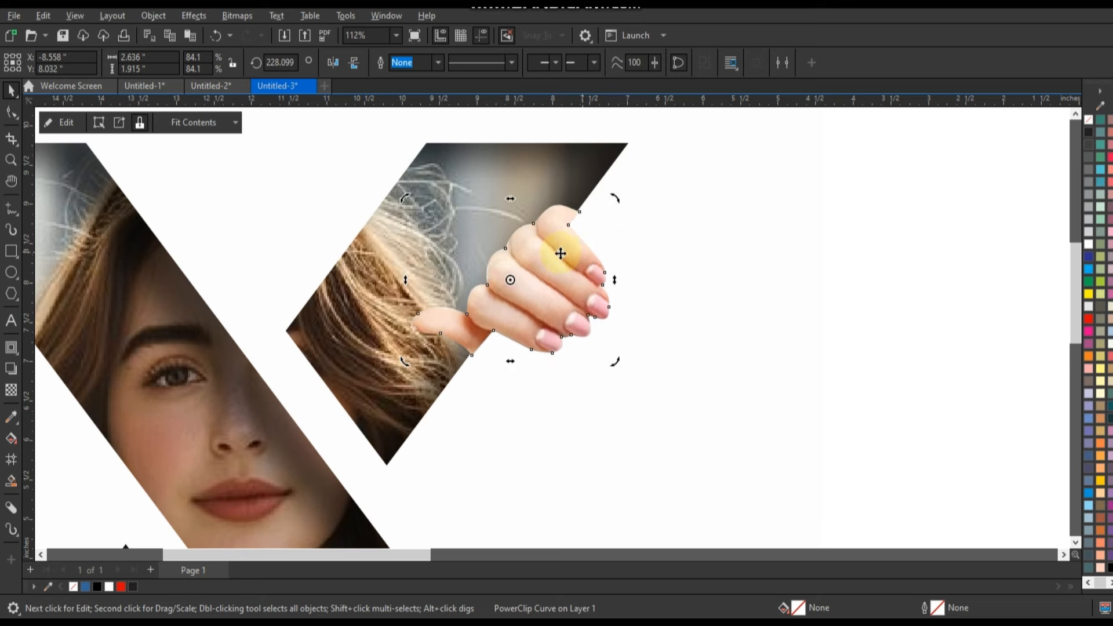
{"action": "left_click", "coordinate": [561, 254]}
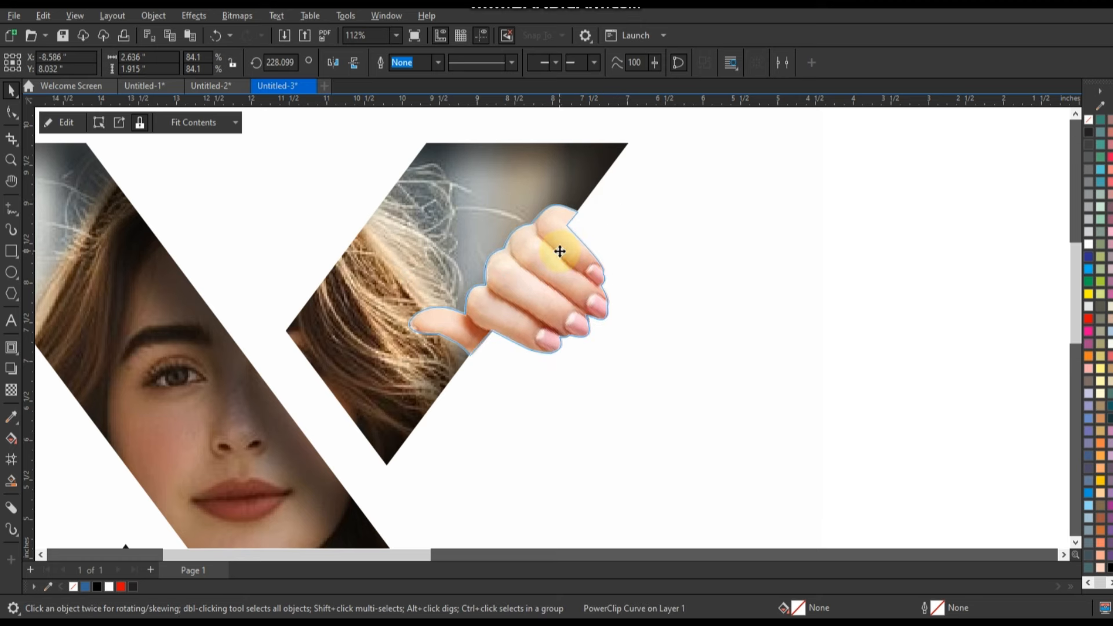
{"action": "scroll", "coordinate": [509, 266], "scroll_direction": "down", "scroll_amount": 5}
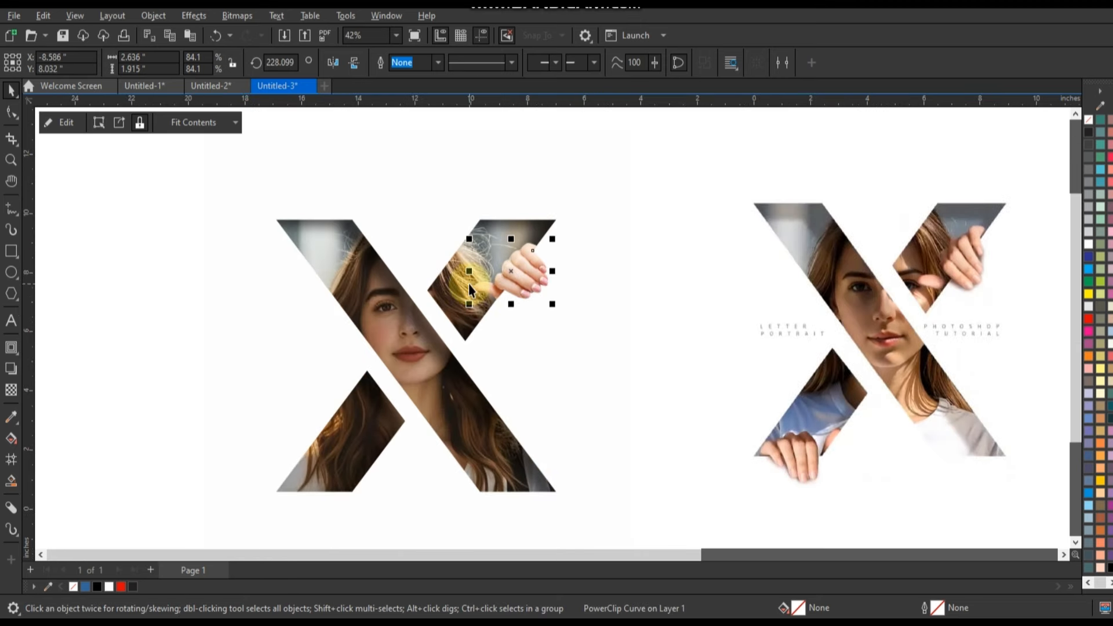
- Place a second hand at the lower left foot of the X, flipped and turned so its fingers point down
{"action": "left_click", "coordinate": [353, 62]}
{"action": "left_click", "coordinate": [333, 63]}
{"action": "mouse_move", "coordinate": [500, 274]}
{"action": "left_mouse_down"}
{"action": "mouse_move", "coordinate": [317, 425]}
{"action": "mouse_move", "coordinate": [377, 415]}
{"action": "mouse_move", "coordinate": [341, 487]}
{"action": "left_mouse_up"}
{"action": "left_click", "coordinate": [354, 63]}
{"action": "left_click", "coordinate": [374, 458]}
{"action": "left_click", "coordinate": [387, 454]}
- Fine-tune the lower hand's placement so it grips the bottom edge of the foot, and deselect it
{"action": "scroll", "coordinate": [293, 512], "scroll_direction": "up", "scroll_amount": 3}
{"action": "scroll", "coordinate": [418, 354], "scroll_direction": "down", "scroll_amount": 2}
{"action": "left_click_drag", "start_coordinate": [443, 336], "coordinate": [443, 349]}
{"action": "left_click", "coordinate": [444, 349]}
{"action": "left_click_drag", "start_coordinate": [526, 418], "coordinate": [527, 412]}
{"action": "left_click", "coordinate": [279, 361]}
- Compare the X portrait and its two hands with the reference design beside it
{"action": "scroll", "coordinate": [279, 362], "scroll_direction": "down", "scroll_amount": 4}
{"action": "key", "text": "z"}
{"action": "left_click_drag", "start_coordinate": [274, 182], "coordinate": [739, 378]}
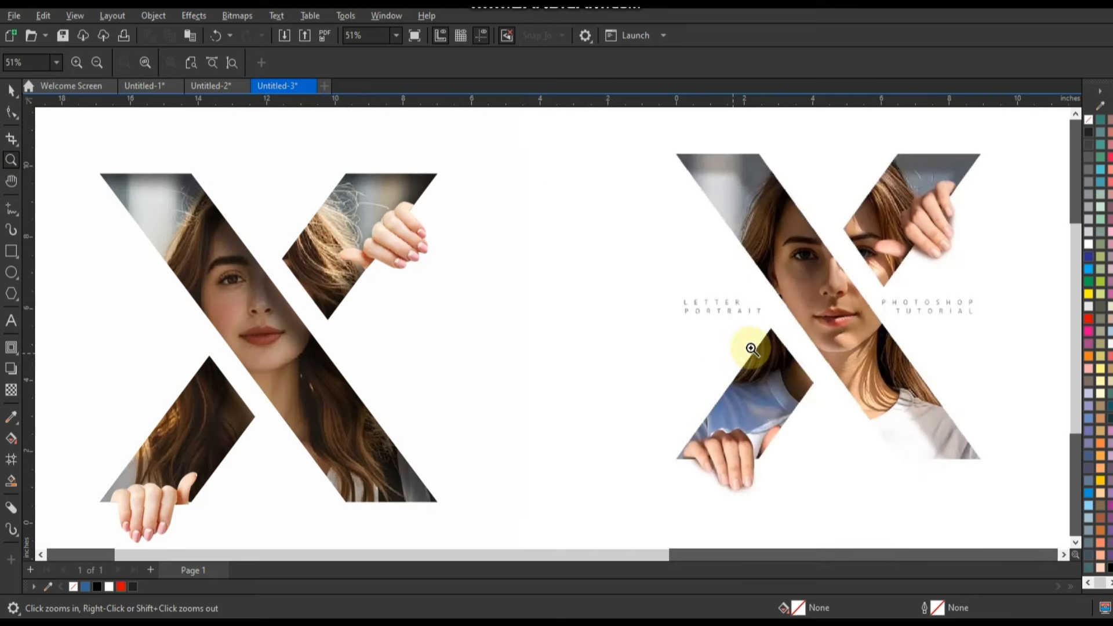
{"action": "scroll", "coordinate": [630, 297], "scroll_direction": "down", "scroll_amount": 1}
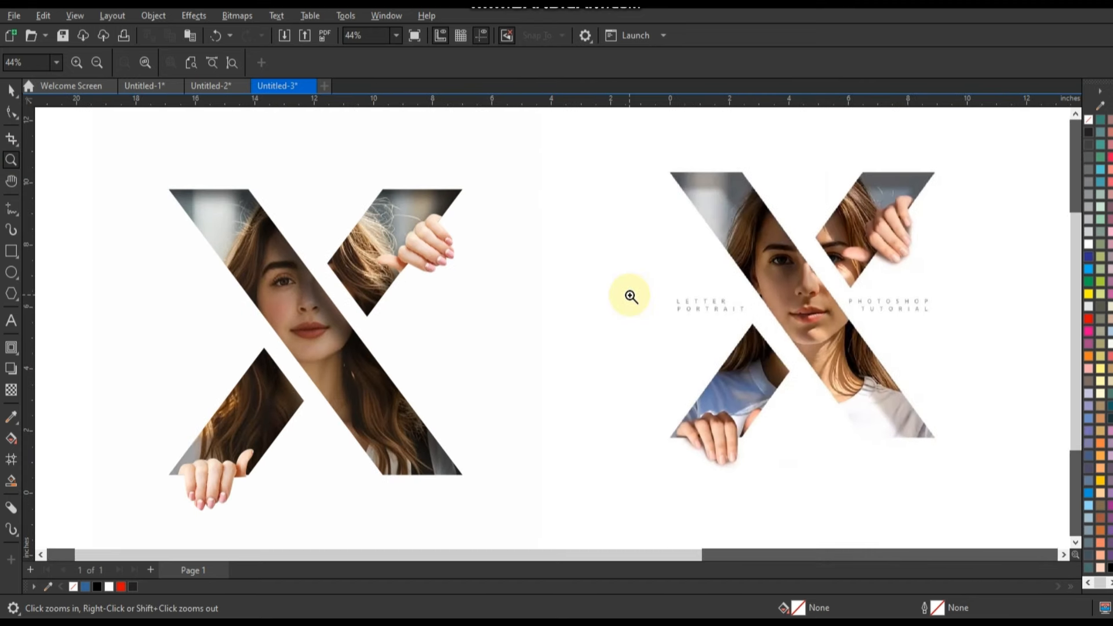